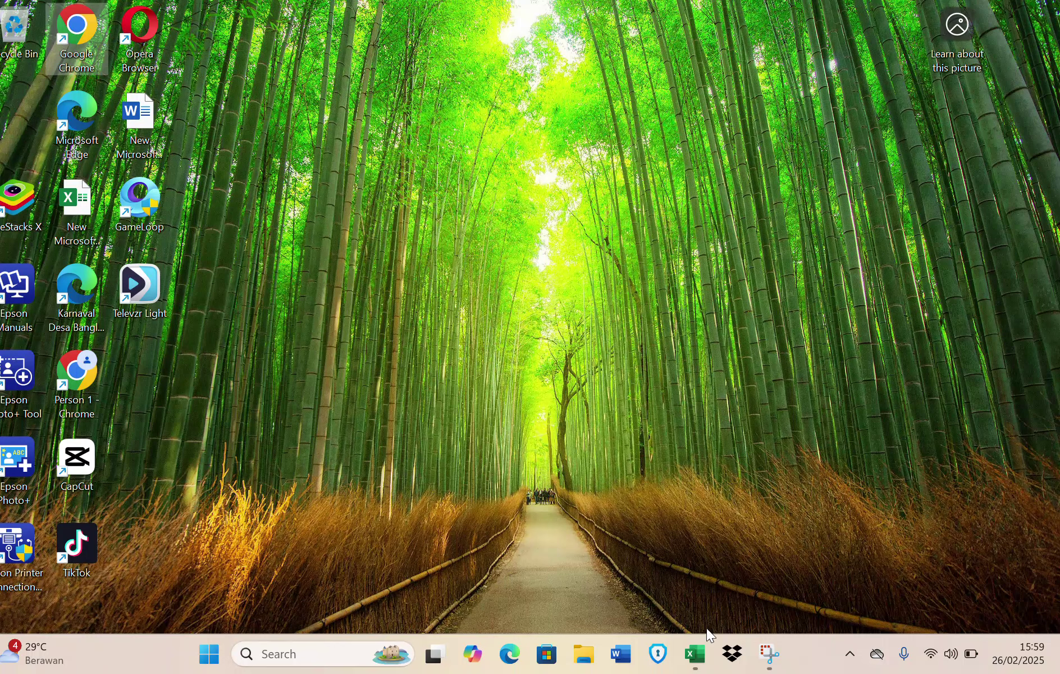
Switch to Excel with the VLOOKUP workbook open
mouse_move(699, 646)
left_click(695, 658)
left_click(696, 662)
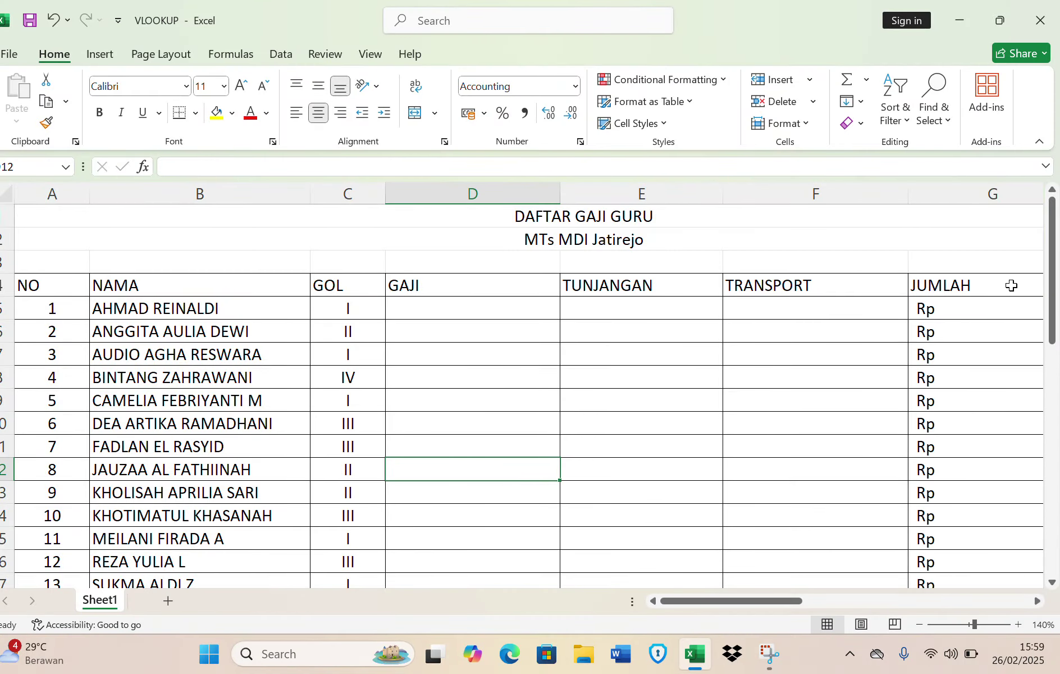
Examine the DAFTAR GAJI GURU list and the GOL, GAJI, TUNJANGAN and TRANSPORT columns of the TABEL GAJI table
left_click_drag(1055, 298, 1054, 323)
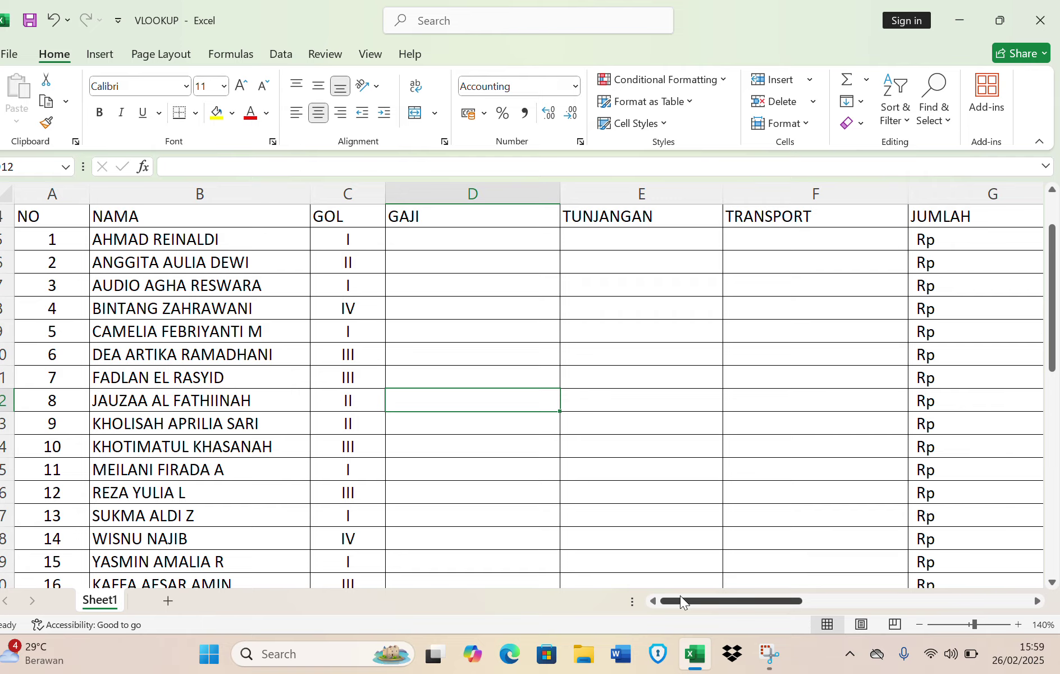
left_click_drag(681, 601, 848, 576)
left_click_drag(1052, 253, 1053, 233)
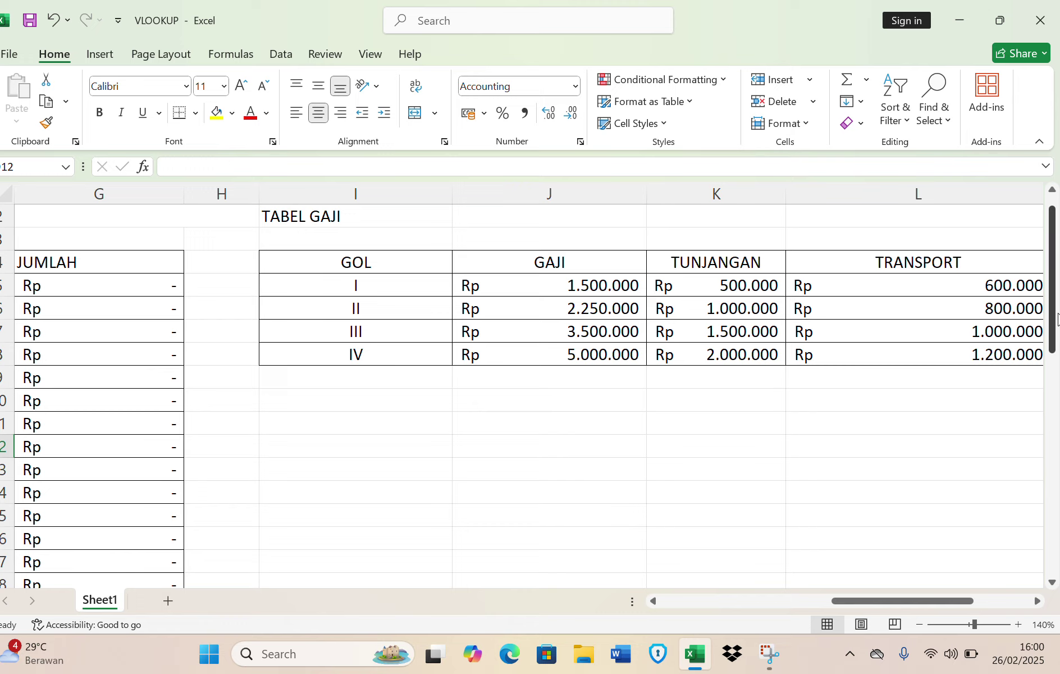
left_click_drag(1052, 311, 1052, 292)
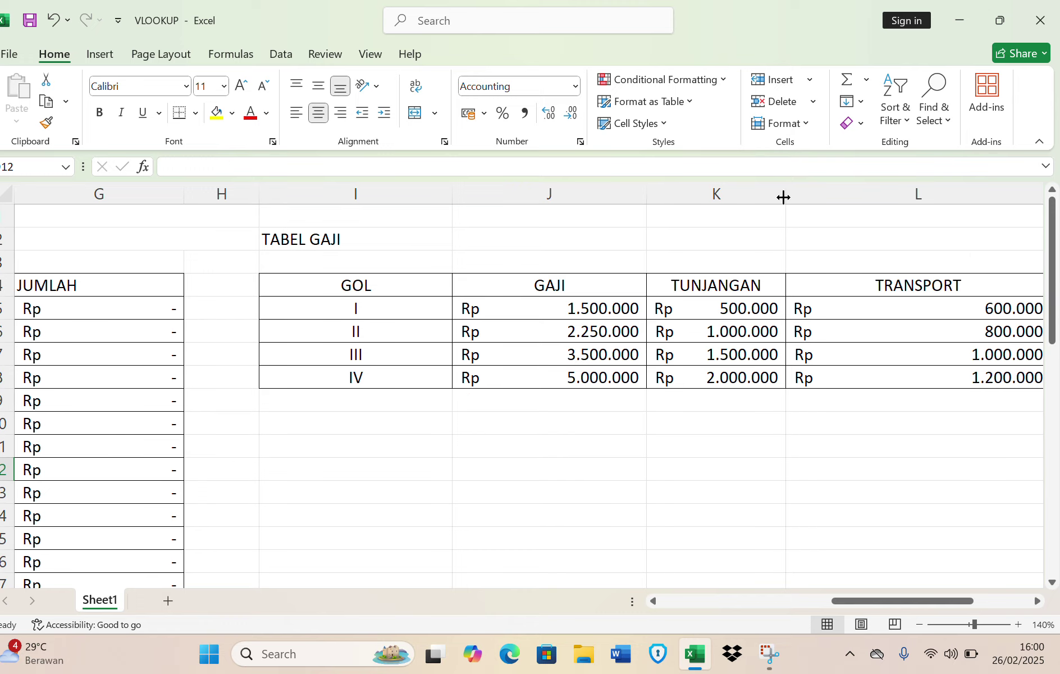
left_click(352, 289)
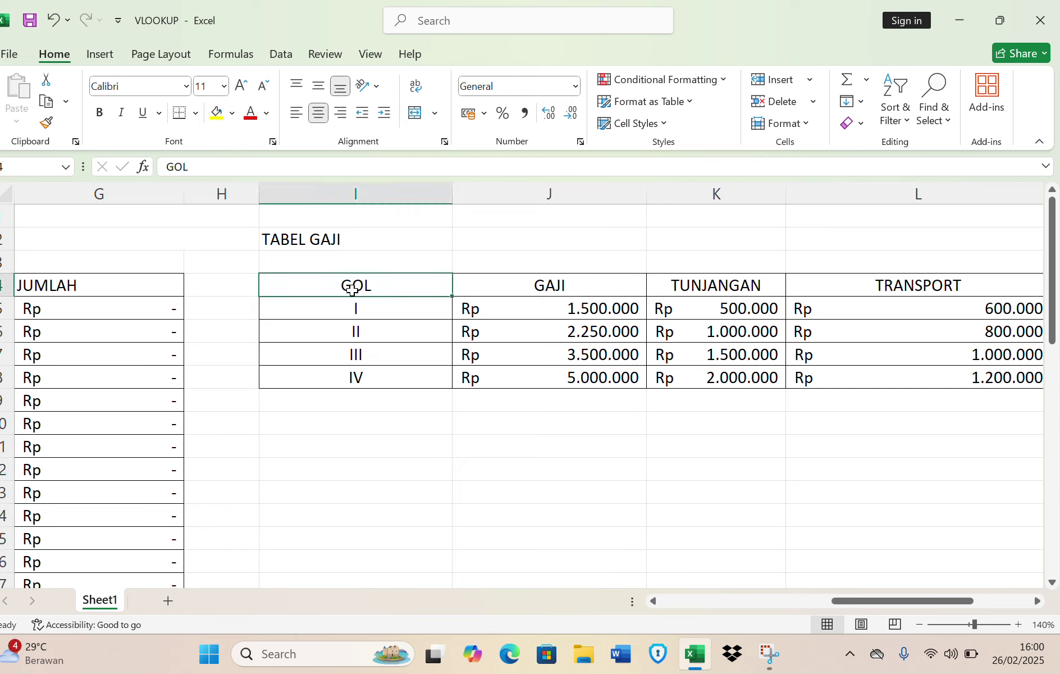
key("Down")
key("Right")
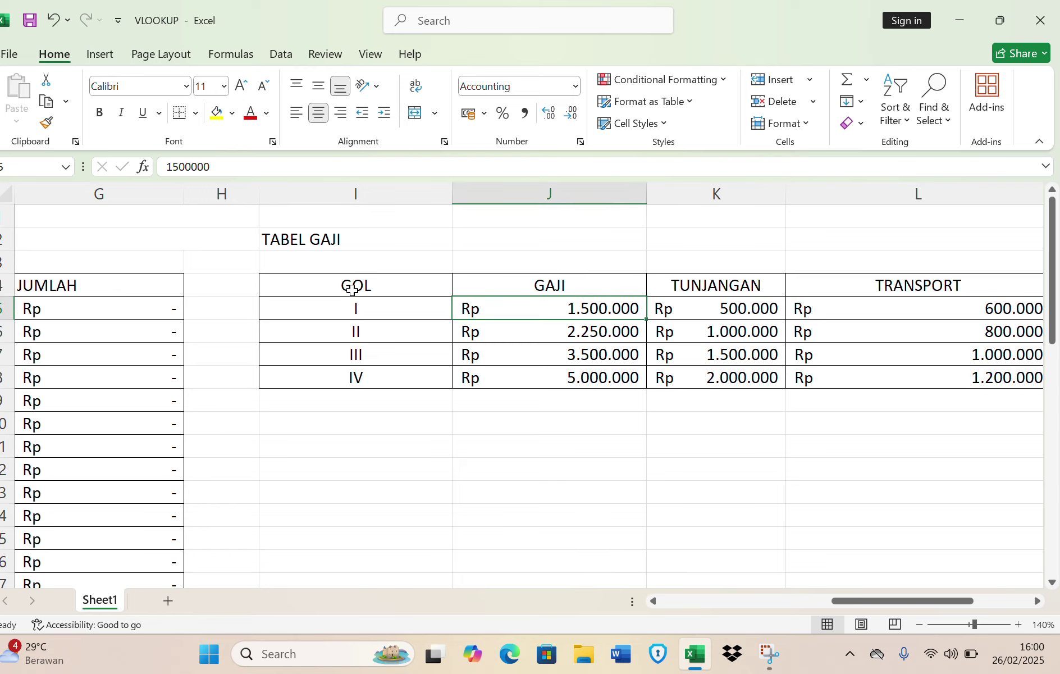
key("Right")
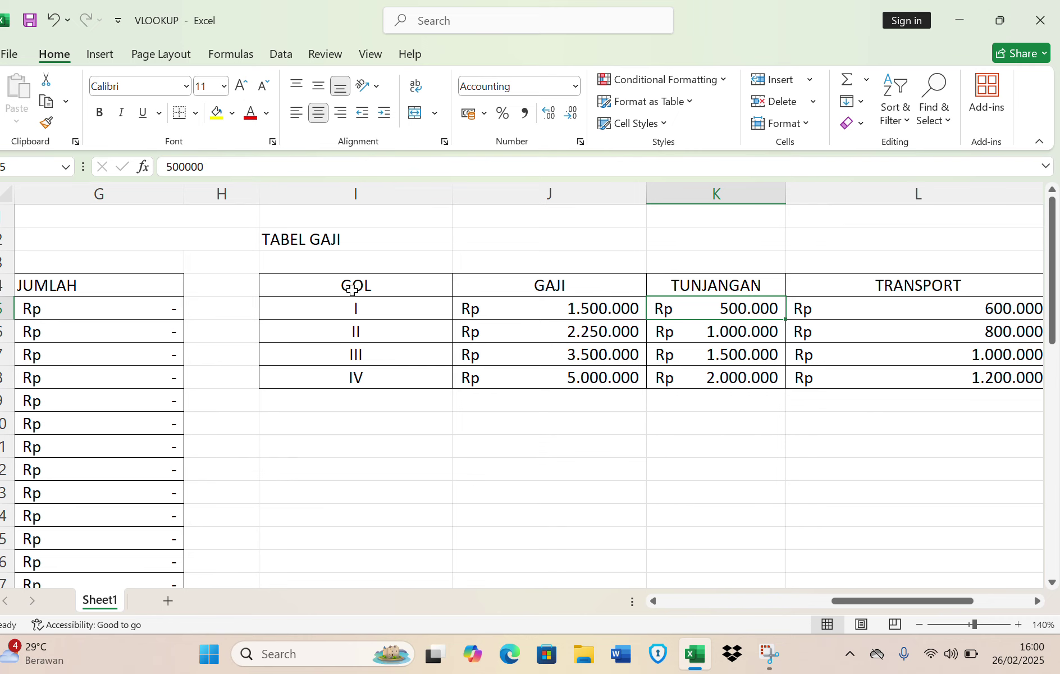
key("Right")
key("Left")
key("Left")
key("Left")
key("Down")
key("Down")
key("Down")
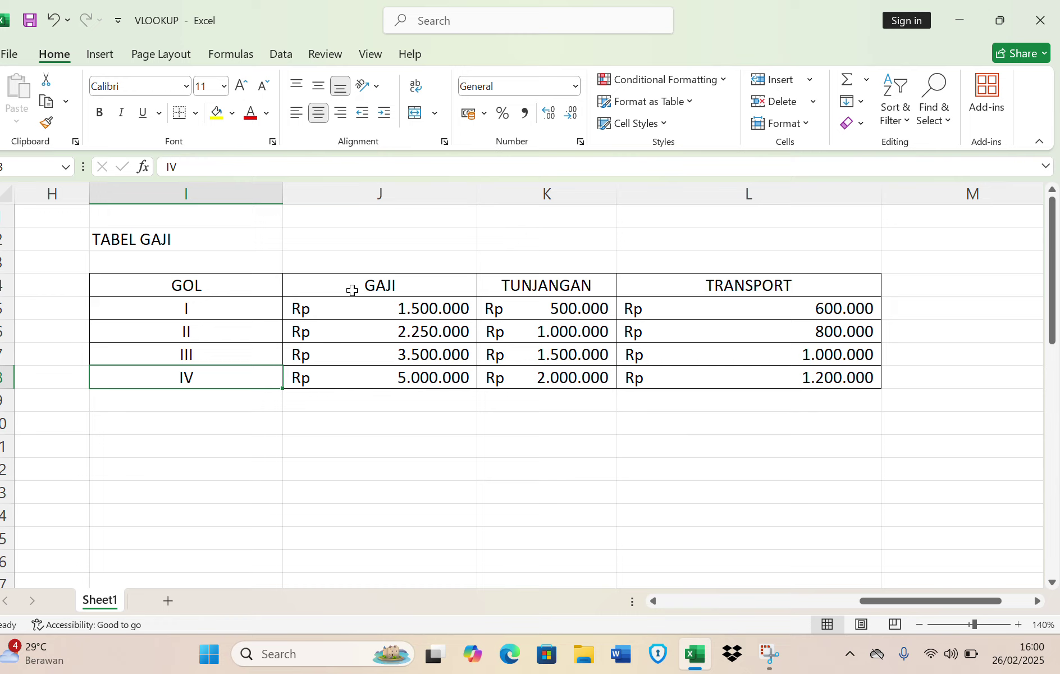
key("Right")
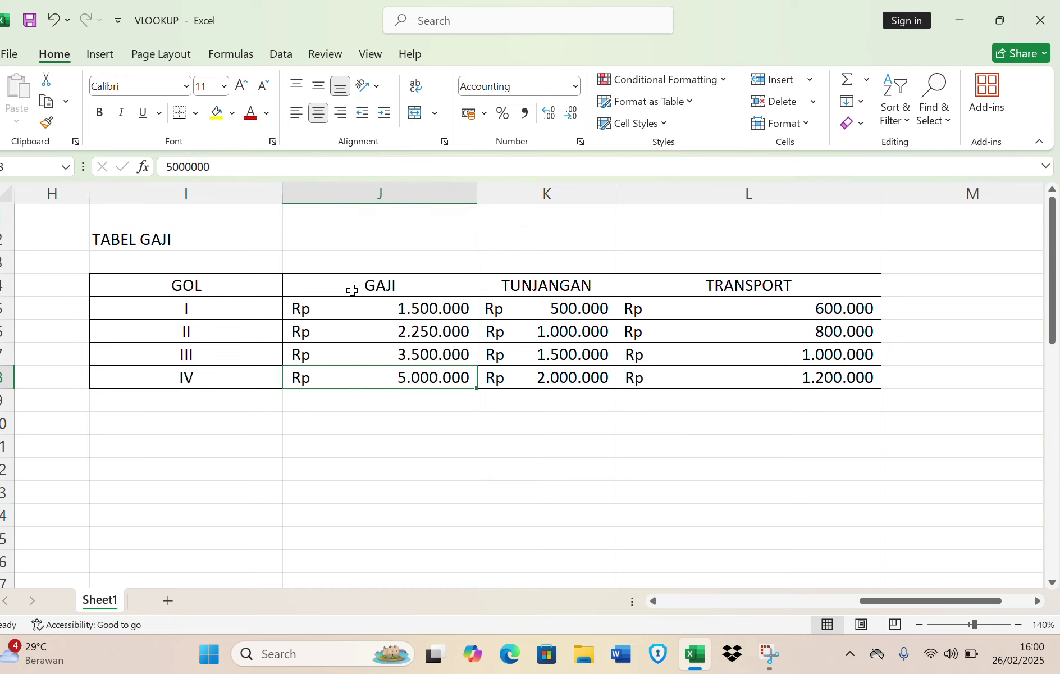
key("Right")
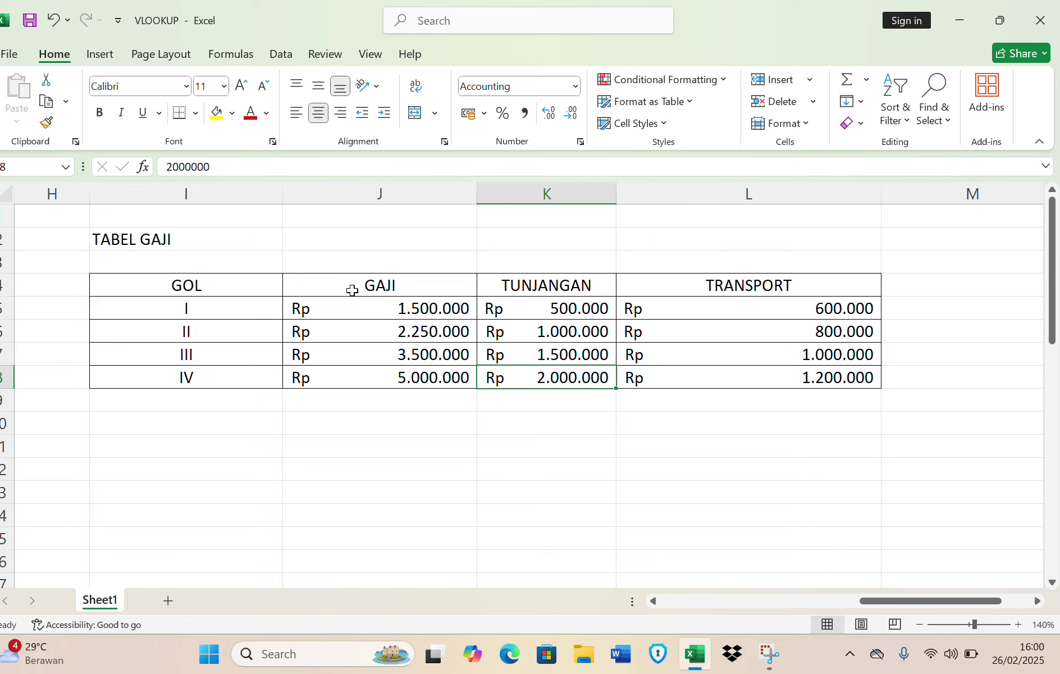
key("Right")
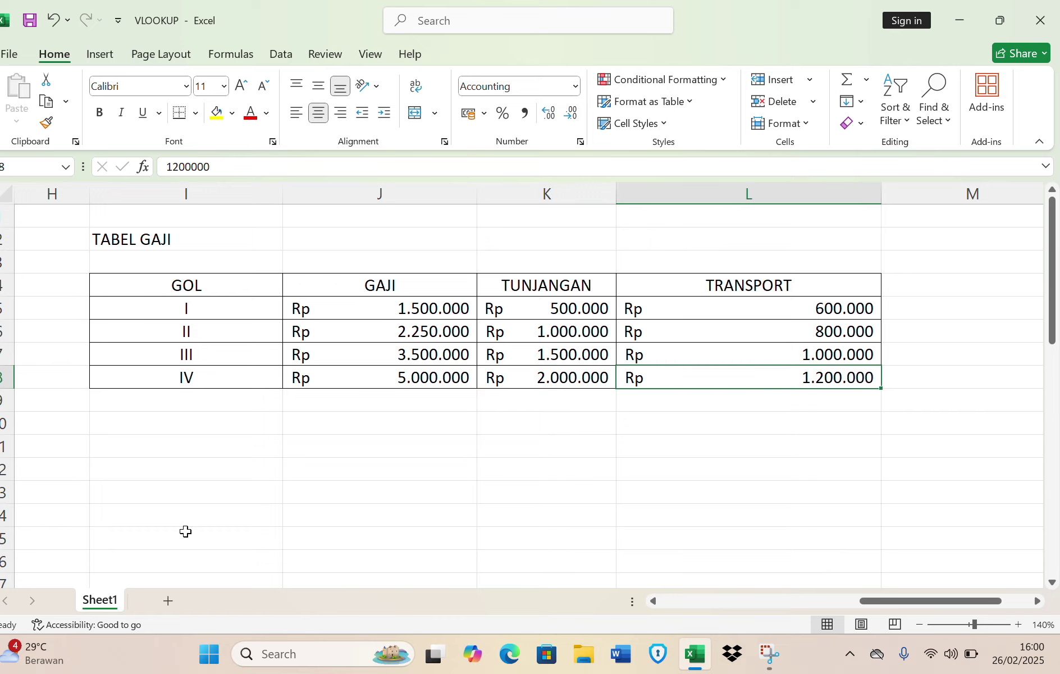
Start a VLOOKUP formula in cell D5 of the GAJI column with C5 as the lookup value
left_click_drag(886, 600, 664, 566)
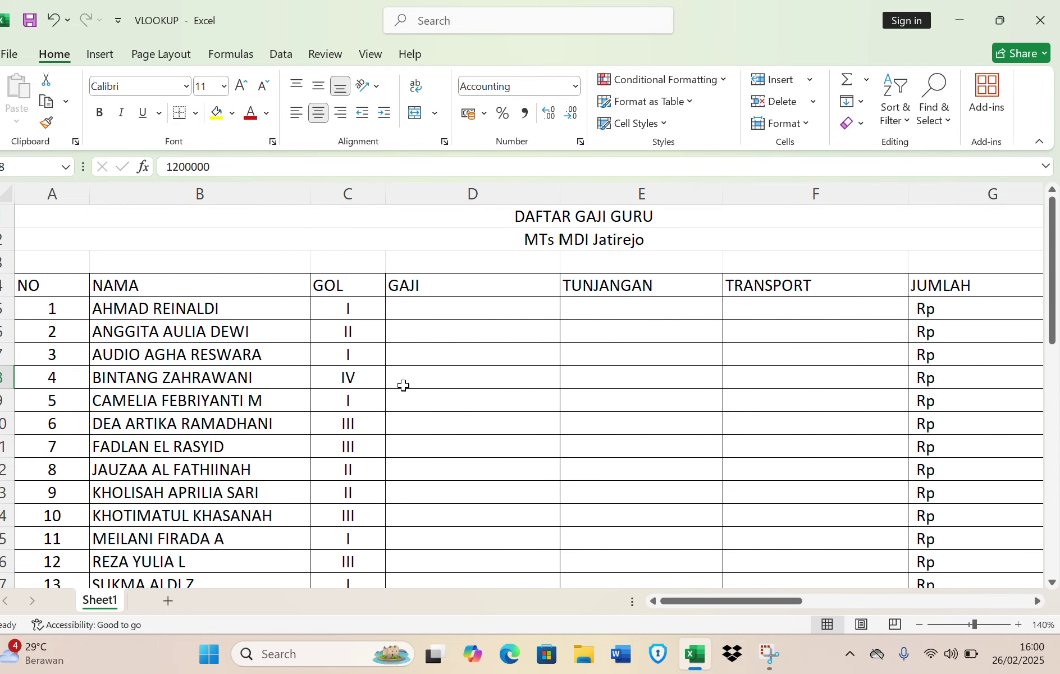
left_click(417, 305)
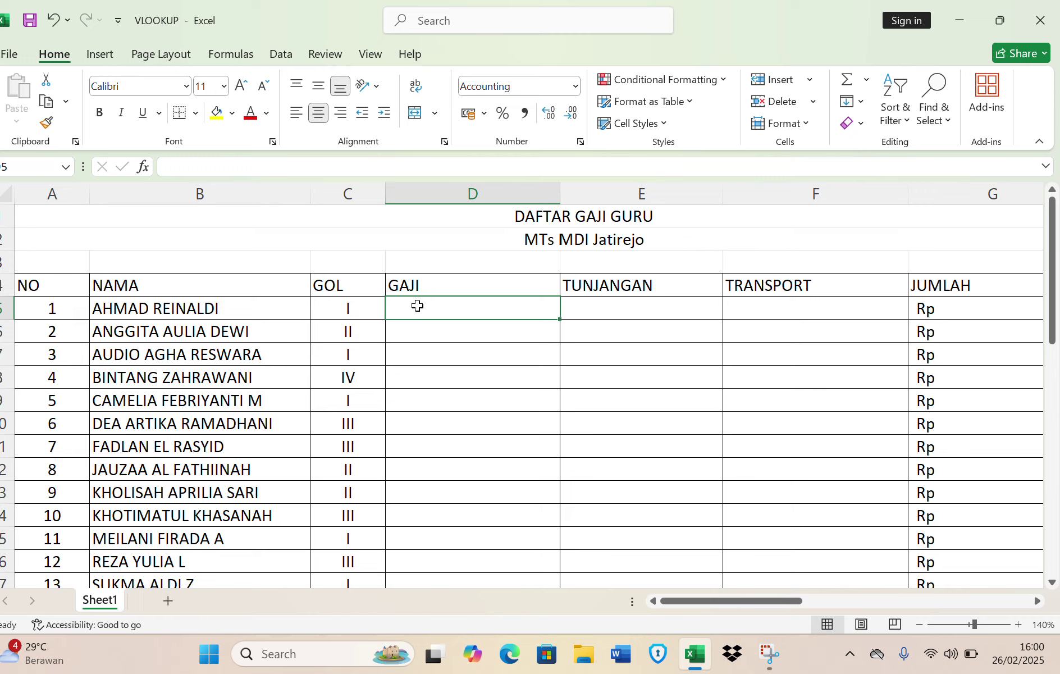
type("=")
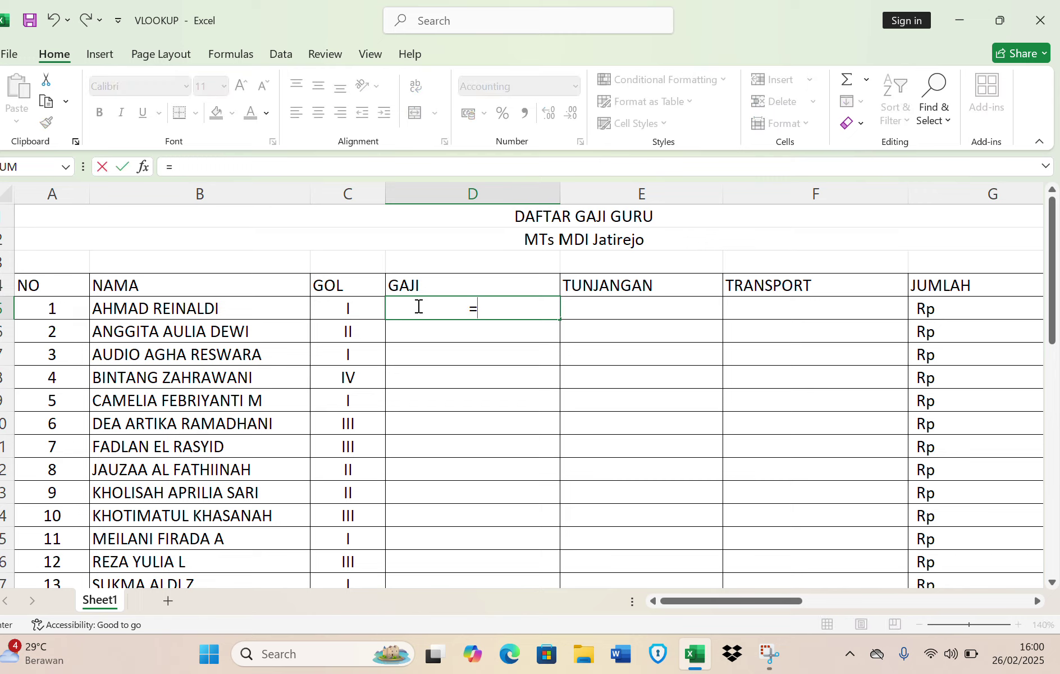
type("v")
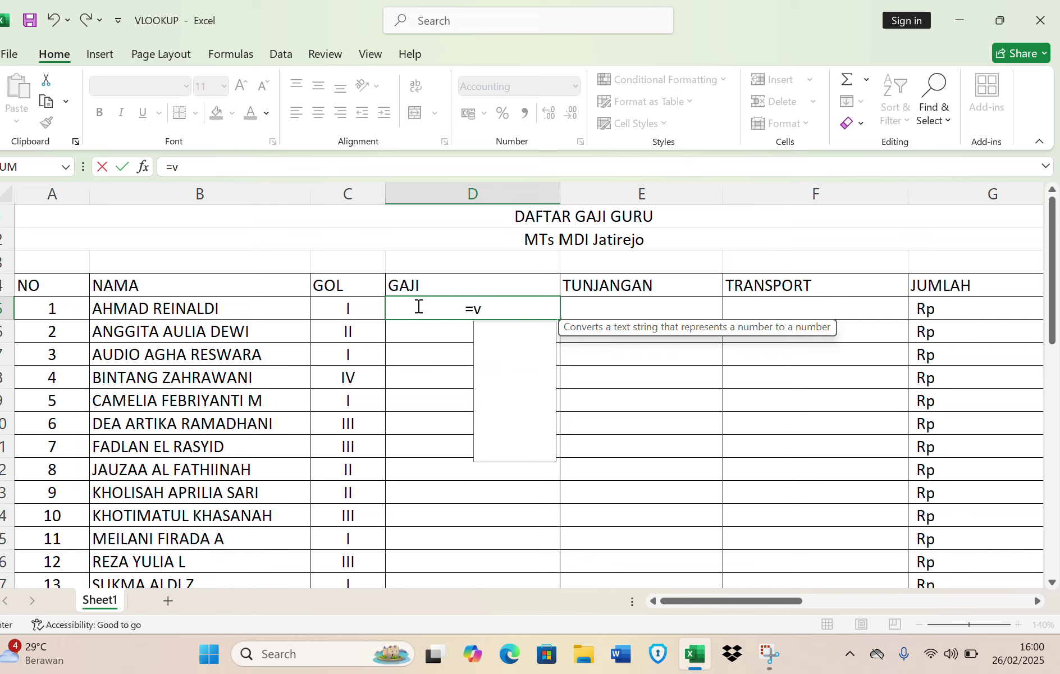
type("loo")
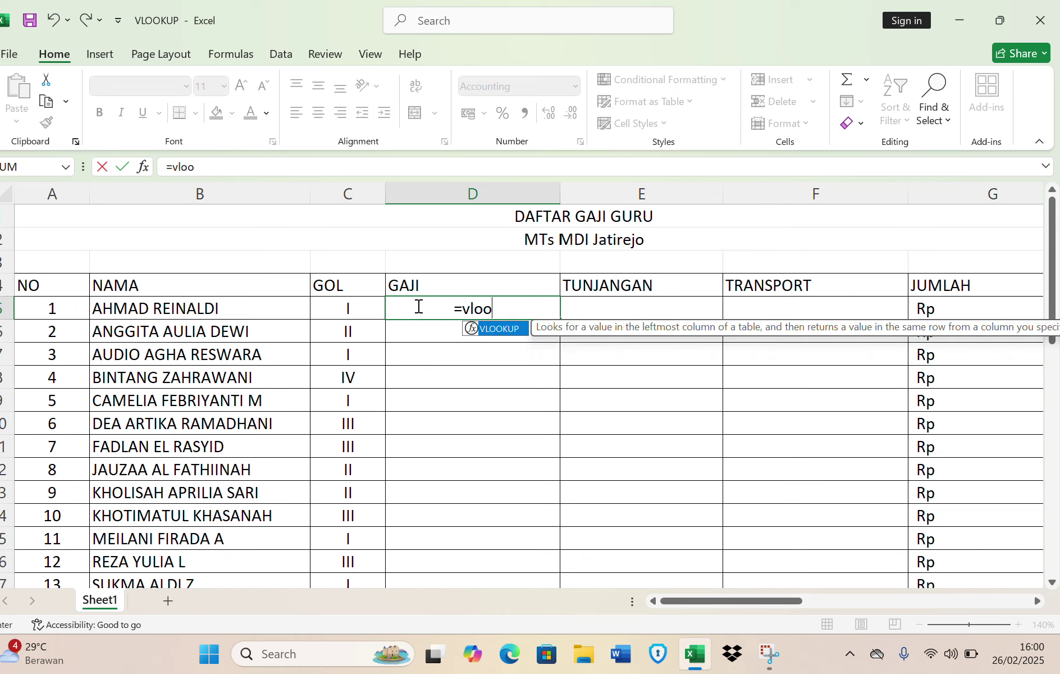
type("kup")
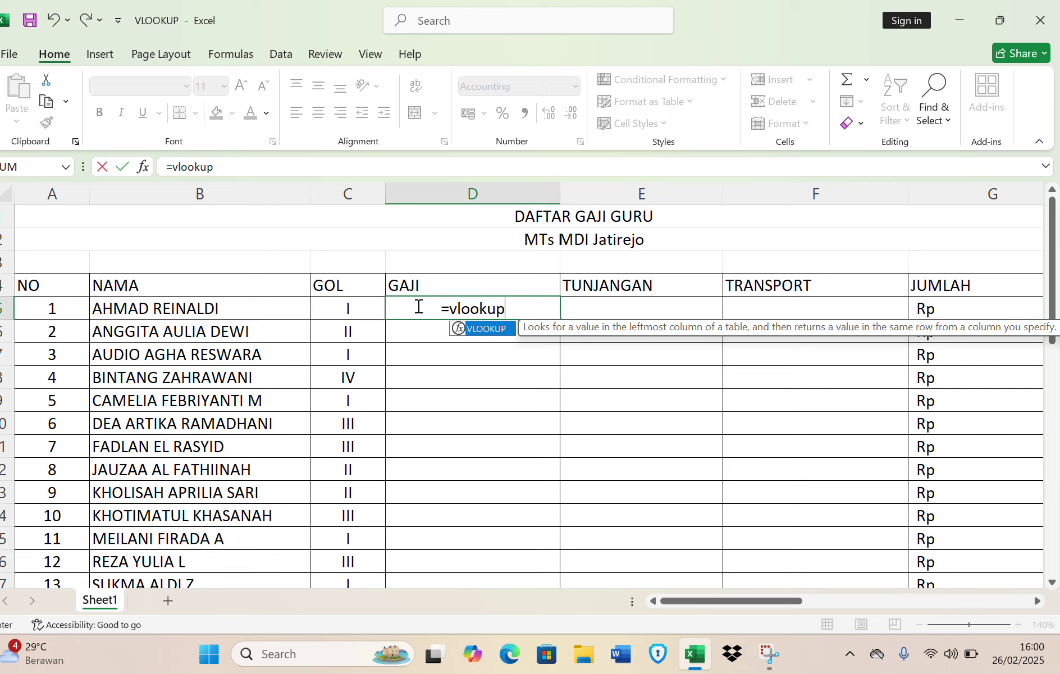
type("(")
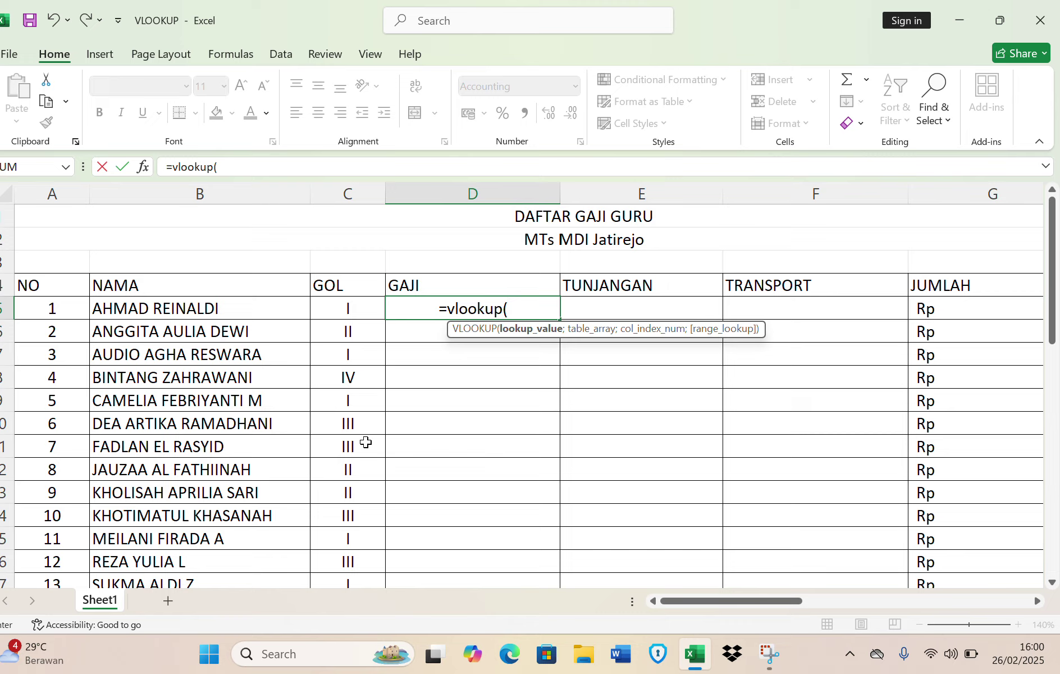
left_click(347, 310)
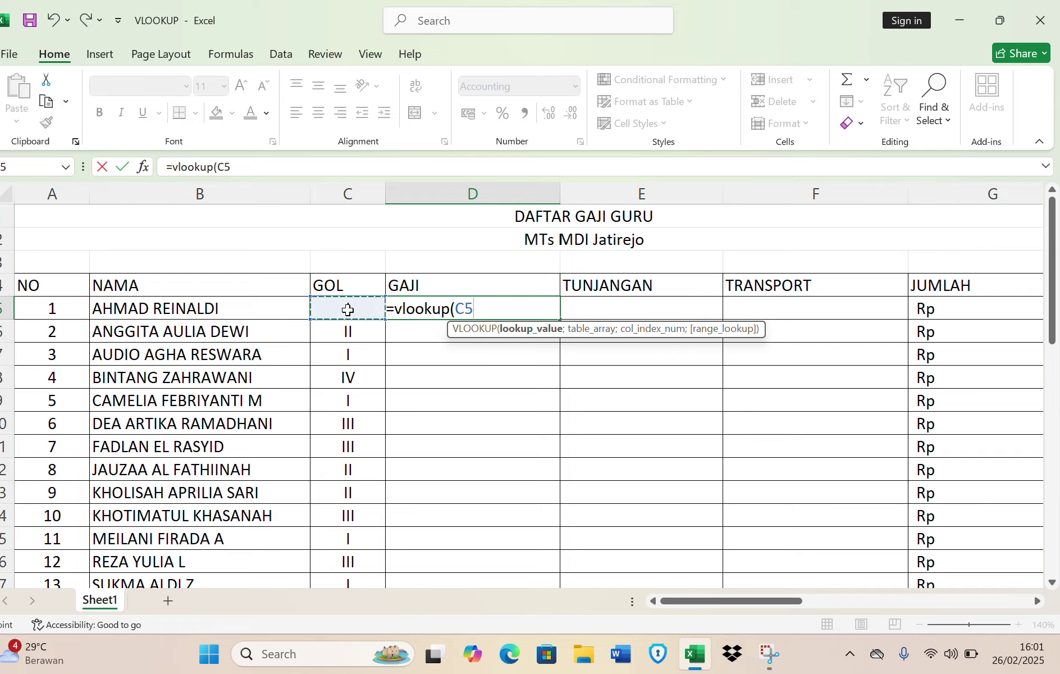
type(";")
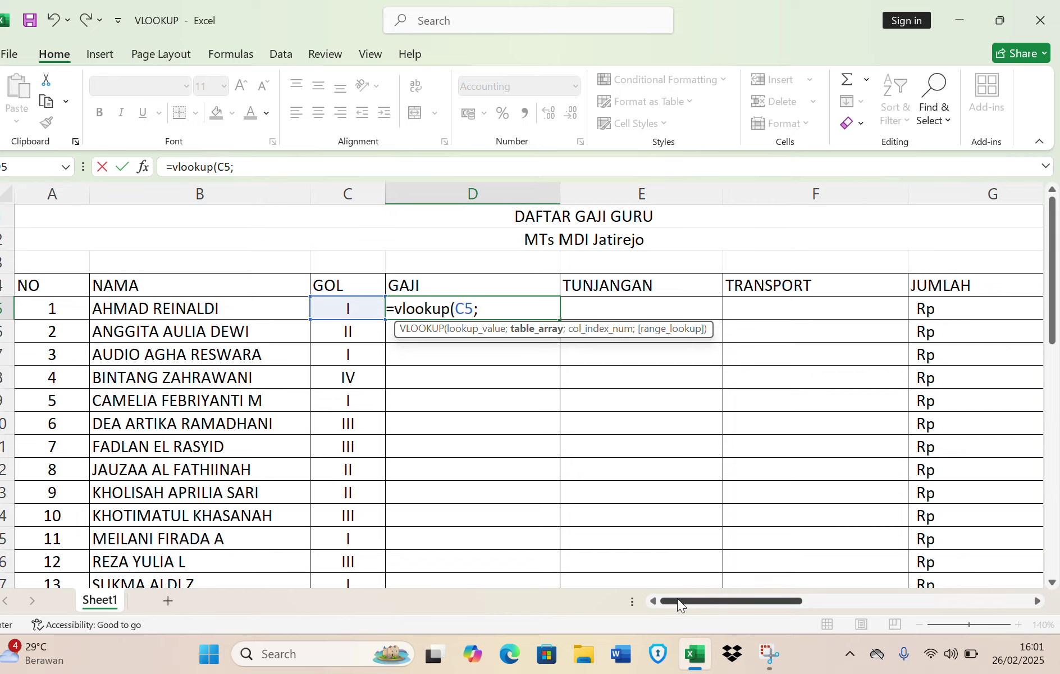
Use the TABEL GAJI range I5:L8 as the formula's table array, locked as the absolute reference $I$5:$L$8
left_click_drag(722, 600, 892, 571)
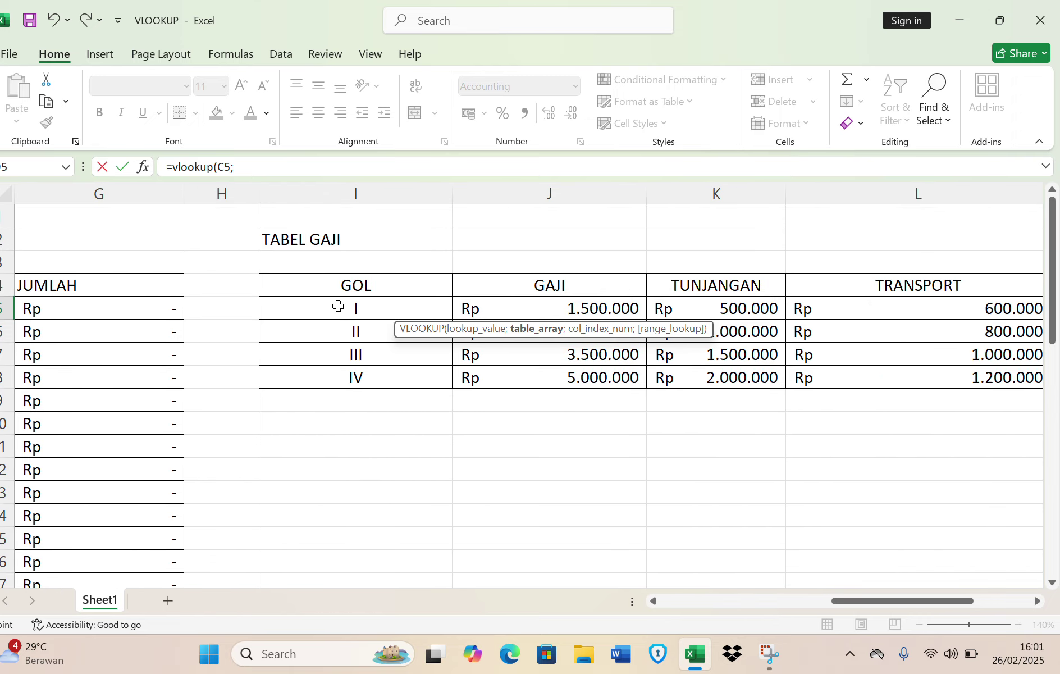
left_click_drag(338, 306, 902, 386)
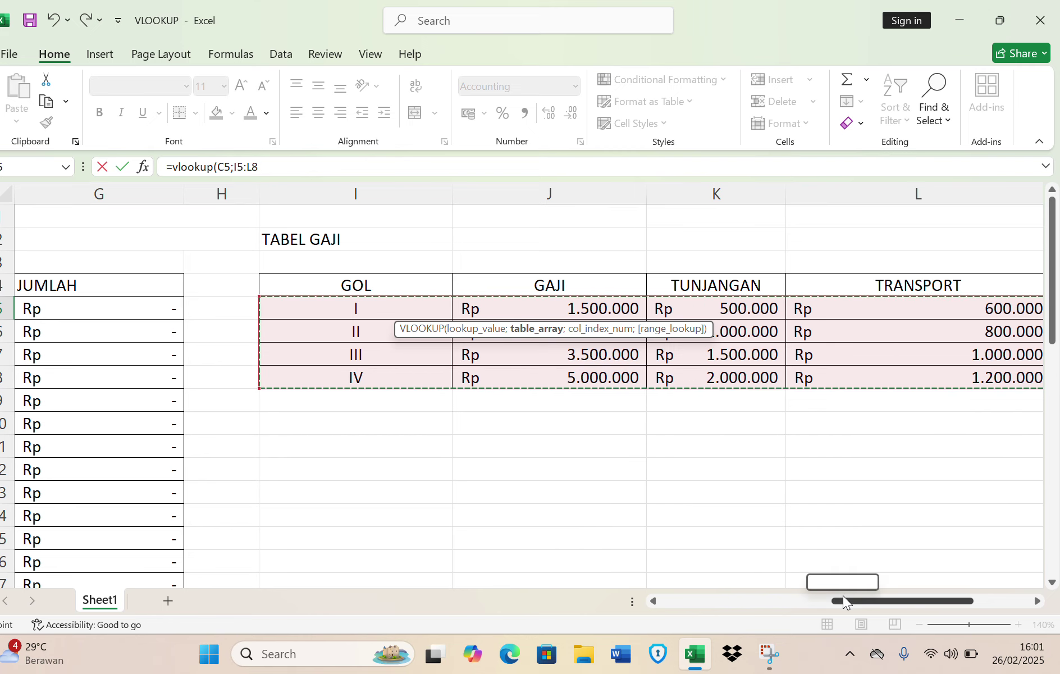
left_click_drag(843, 596, 585, 603)
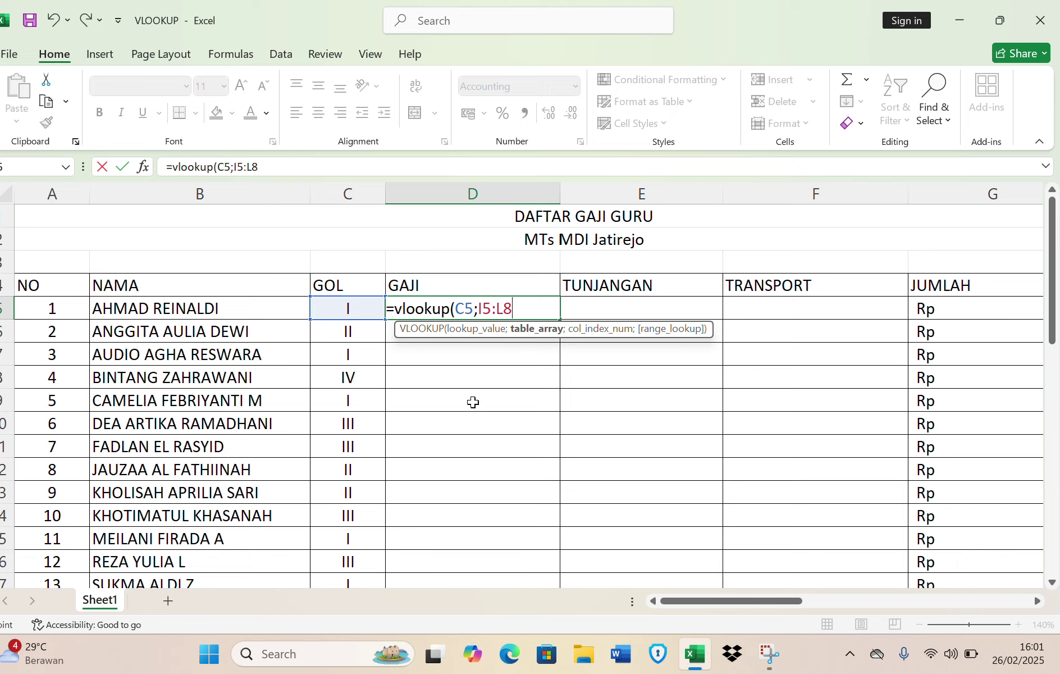
key("F4")
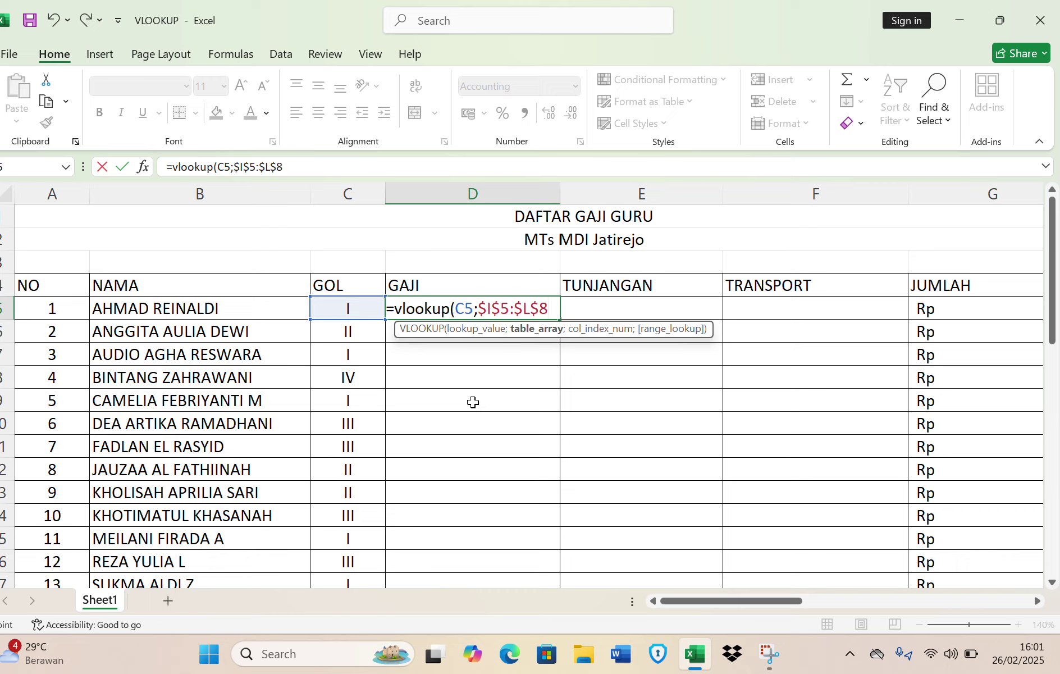
type(";")
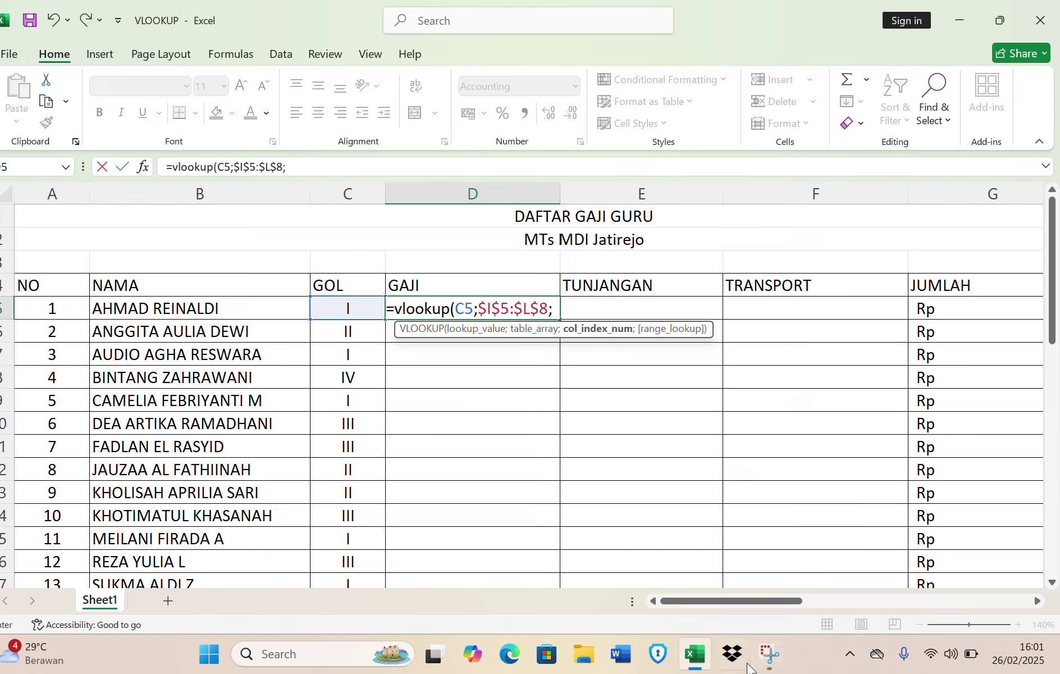
Complete the GAJI formula with column index 2 and range lookup 0, and enter it in D5
left_click_drag(710, 599, 849, 570)
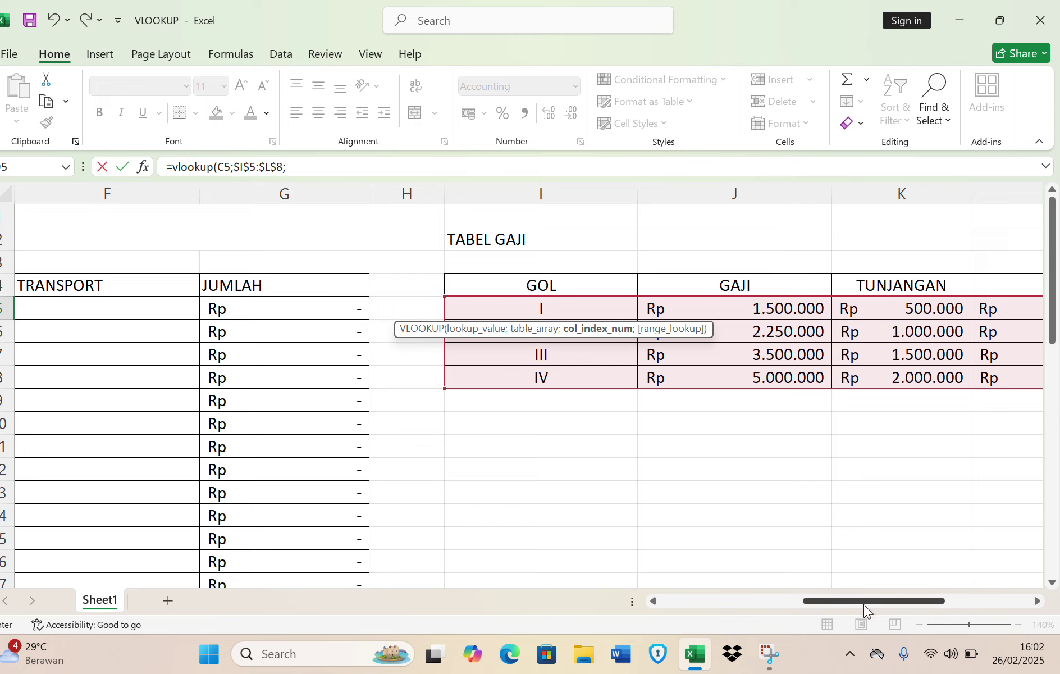
left_click_drag(863, 604, 750, 621)
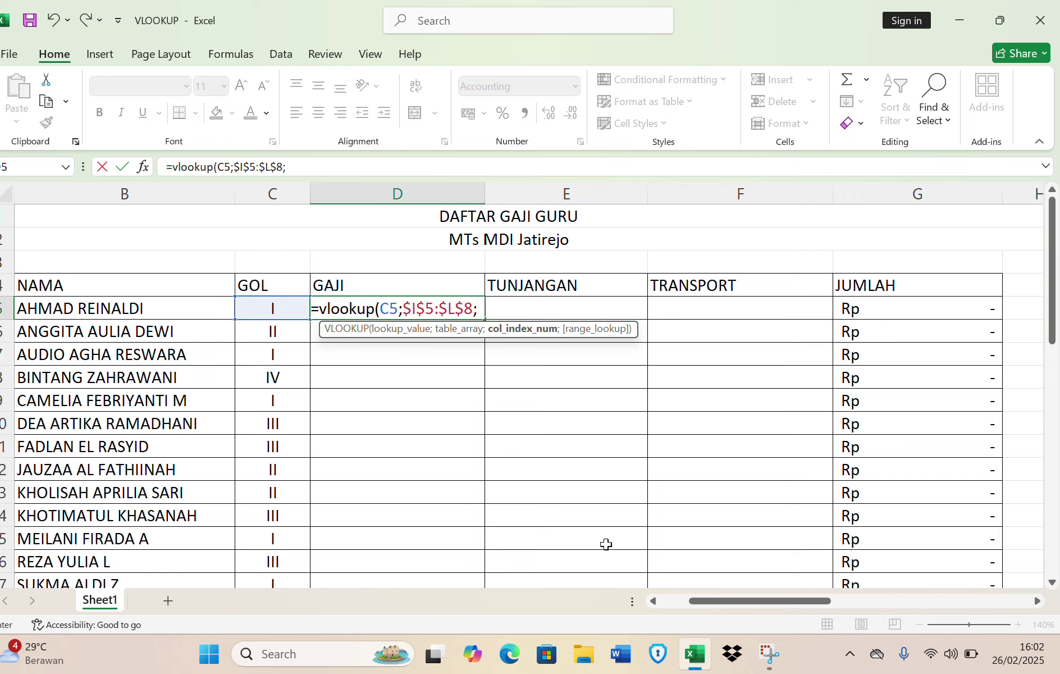
type("2")
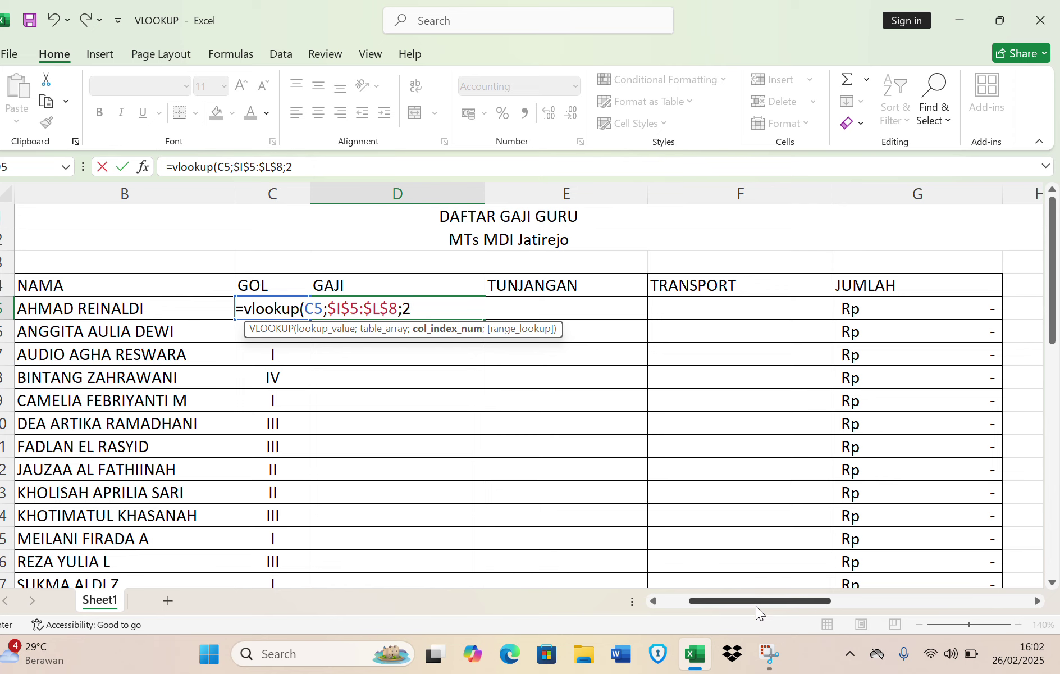
left_click_drag(766, 600, 737, 600)
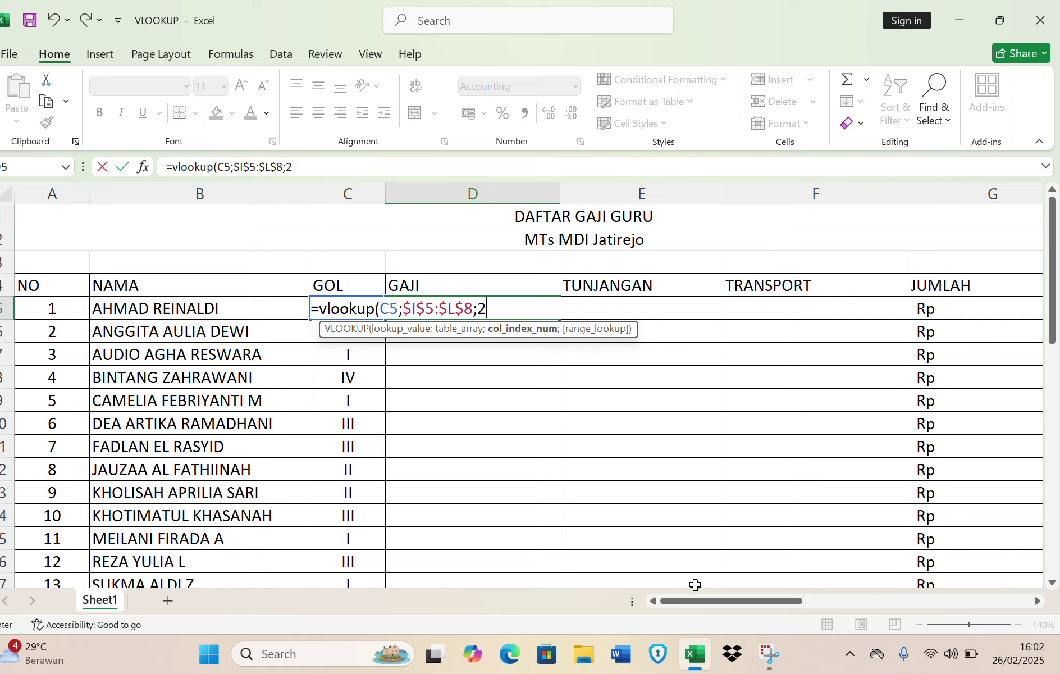
type(";")
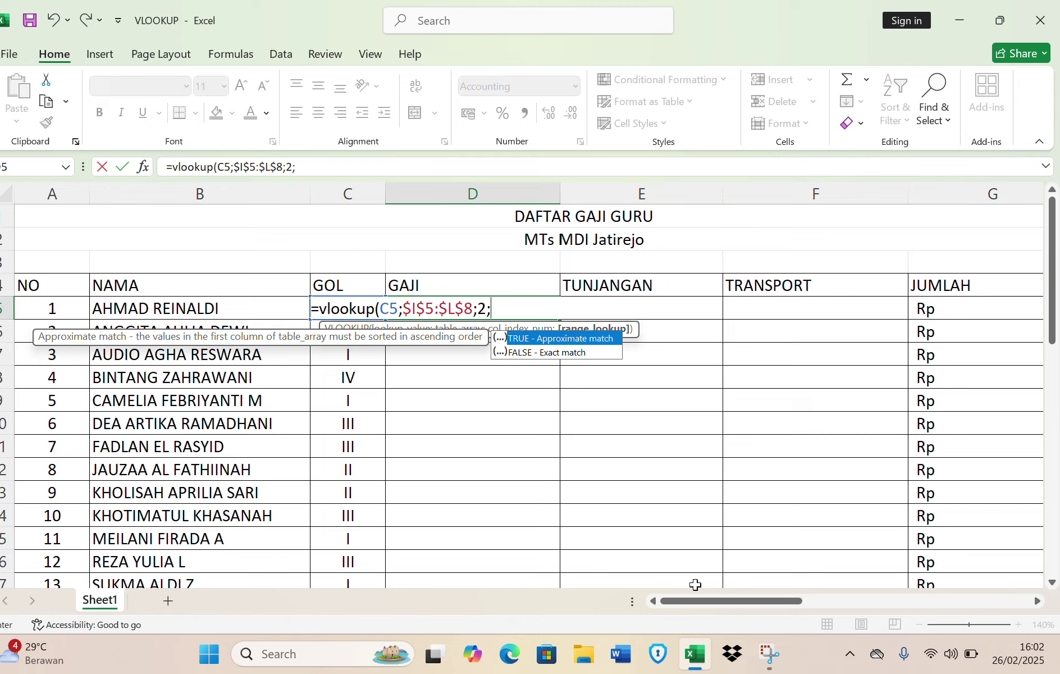
type("0")
key("BackSpace")
type("0)")
key("Return")
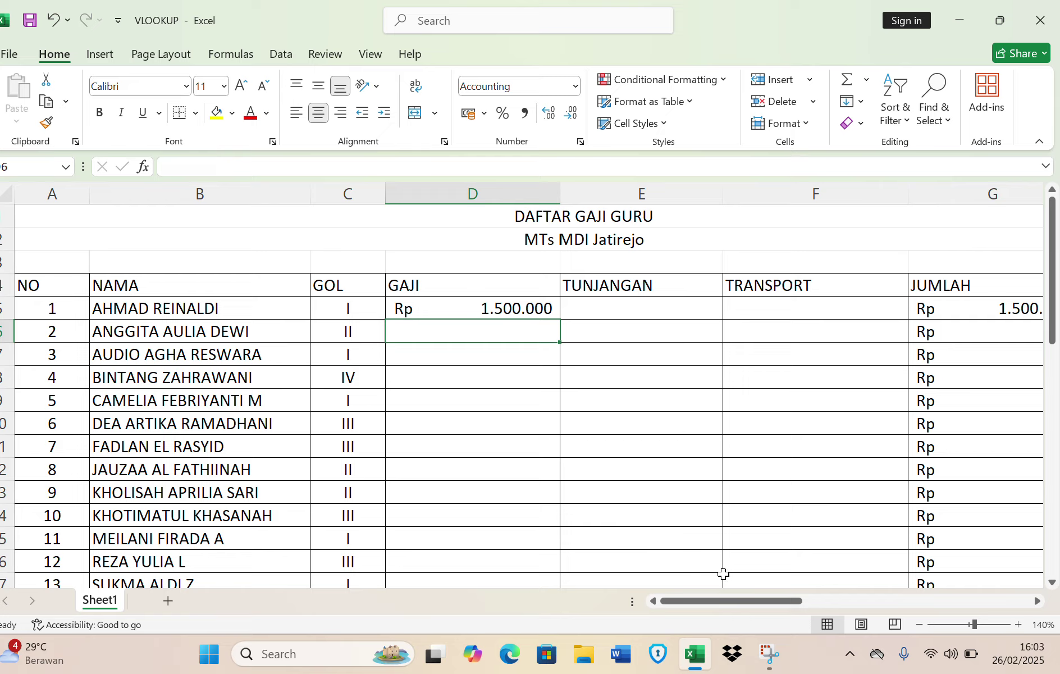
Start a VLOOKUP formula in cell E5 of the TUNJANGAN column with C5 as the lookup value
left_click(585, 313)
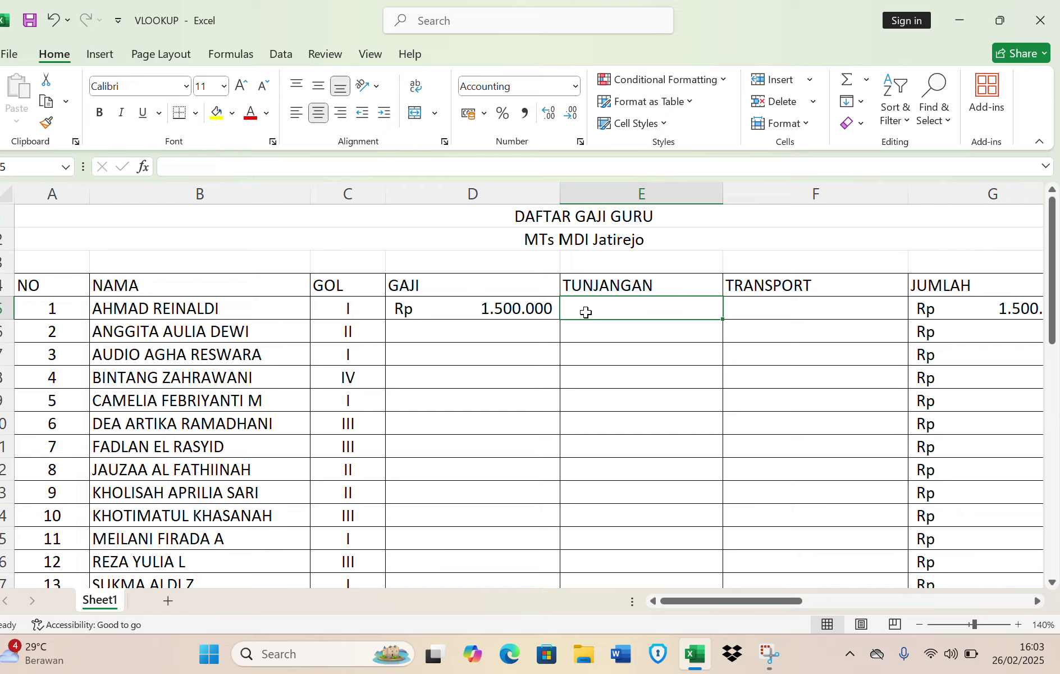
type("=")
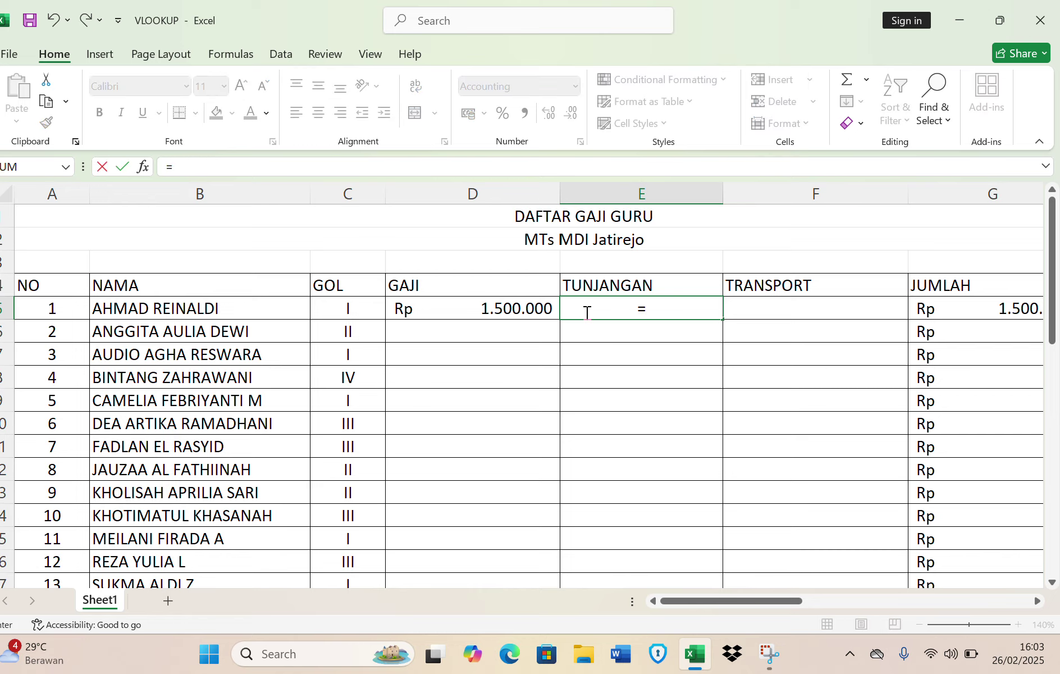
type("v;oo")
key("BackSpace")
key("BackSpace")
key("BackSpace")
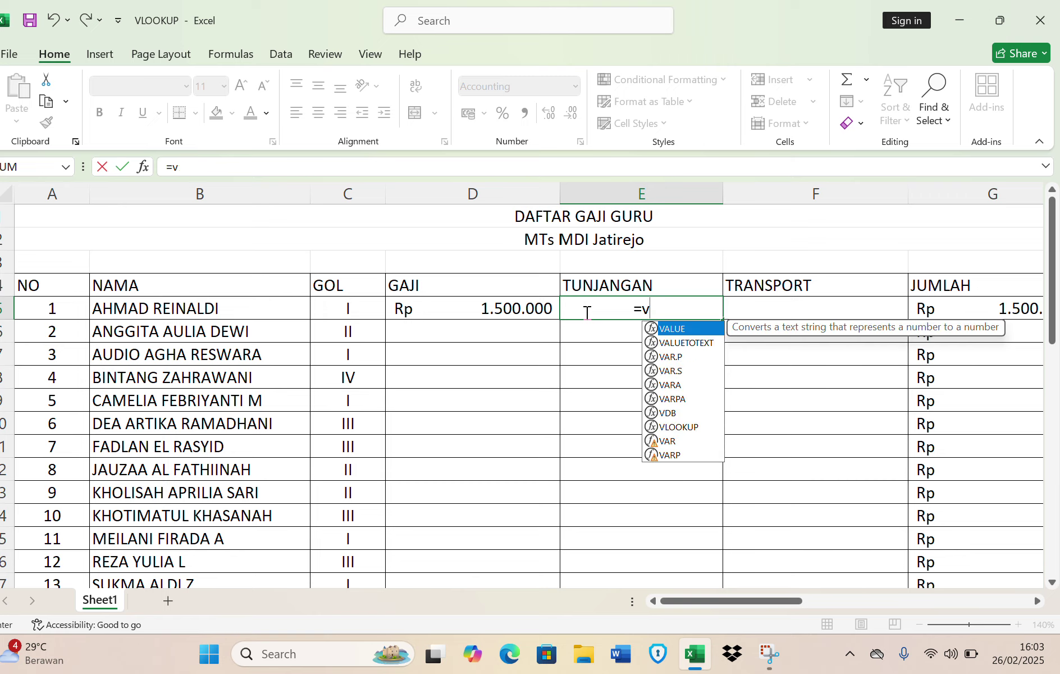
type("lookup")
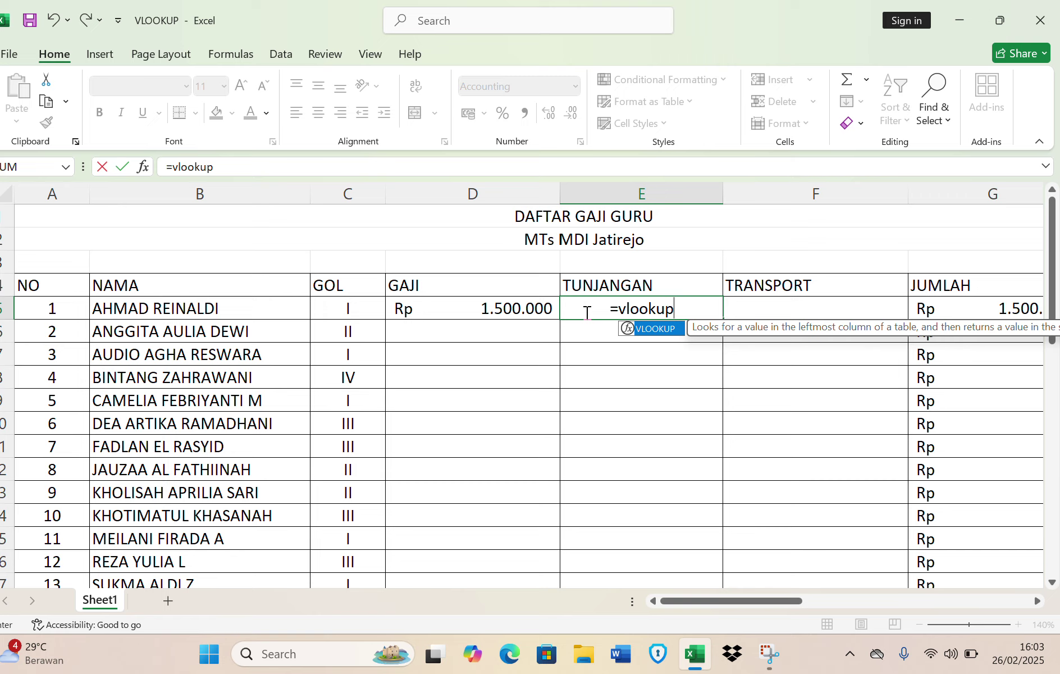
type("(")
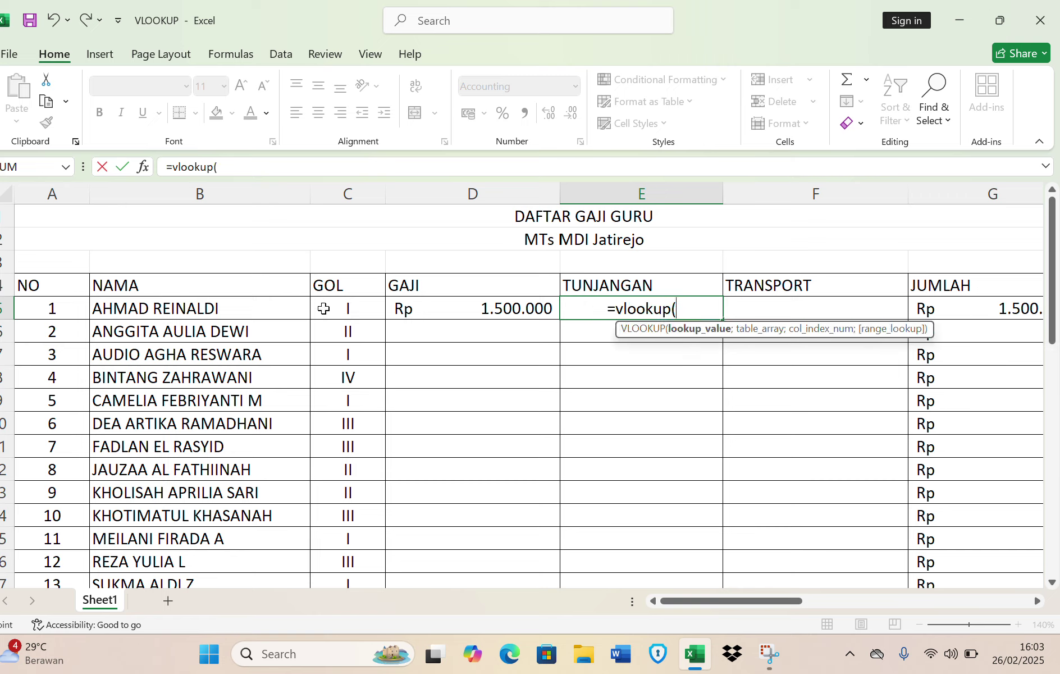
left_click(324, 308)
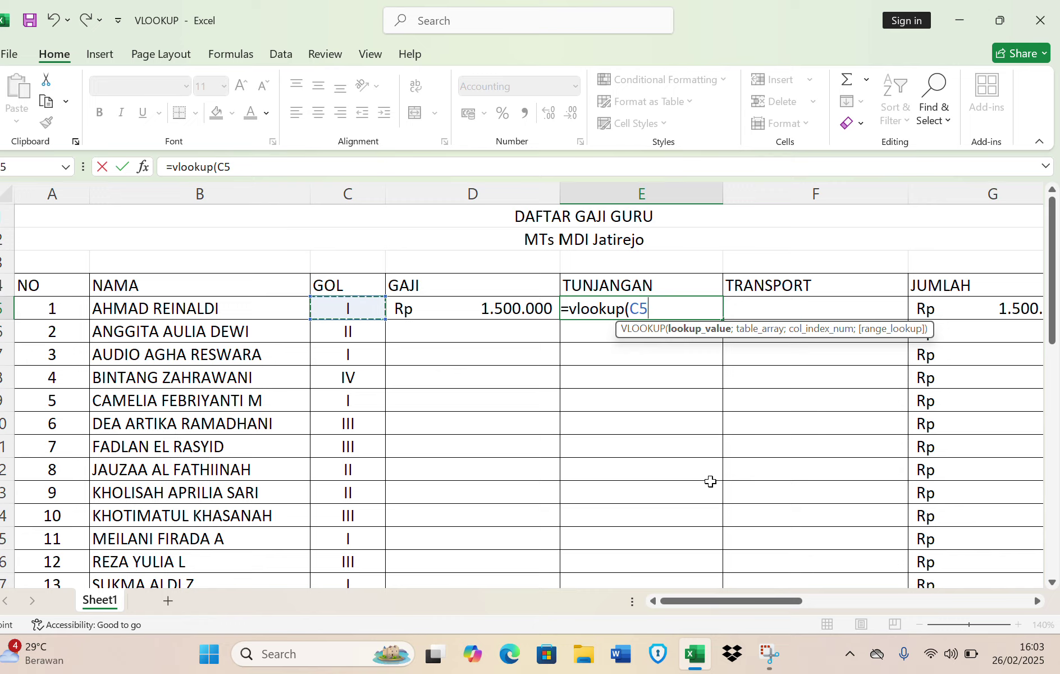
type(";")
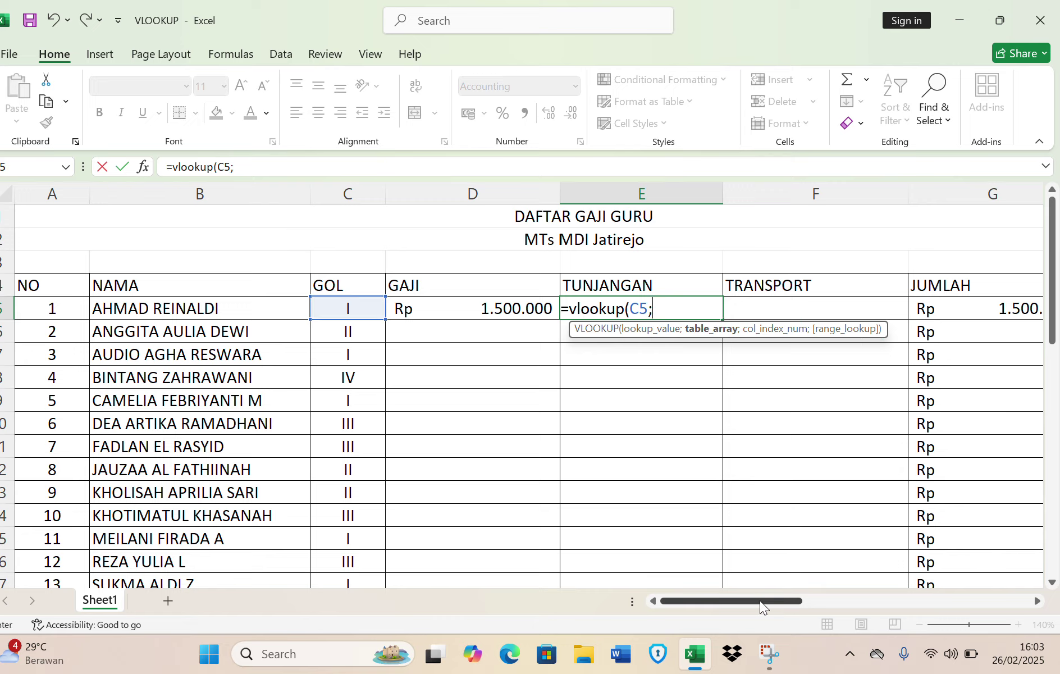
Set the TUNJANGAN formula's table array to the TABEL GAJI range I5:L8, locked as $I$5:$L$8
left_click_drag(759, 600, 915, 589)
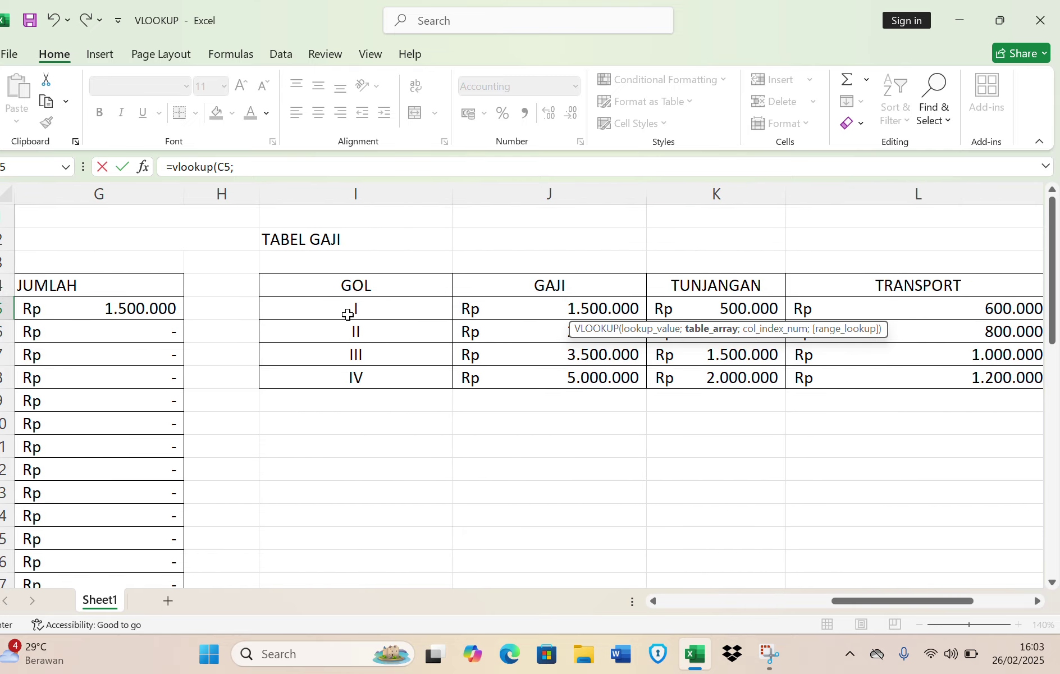
left_click_drag(353, 310, 681, 371)
left_click_drag(892, 602, 672, 587)
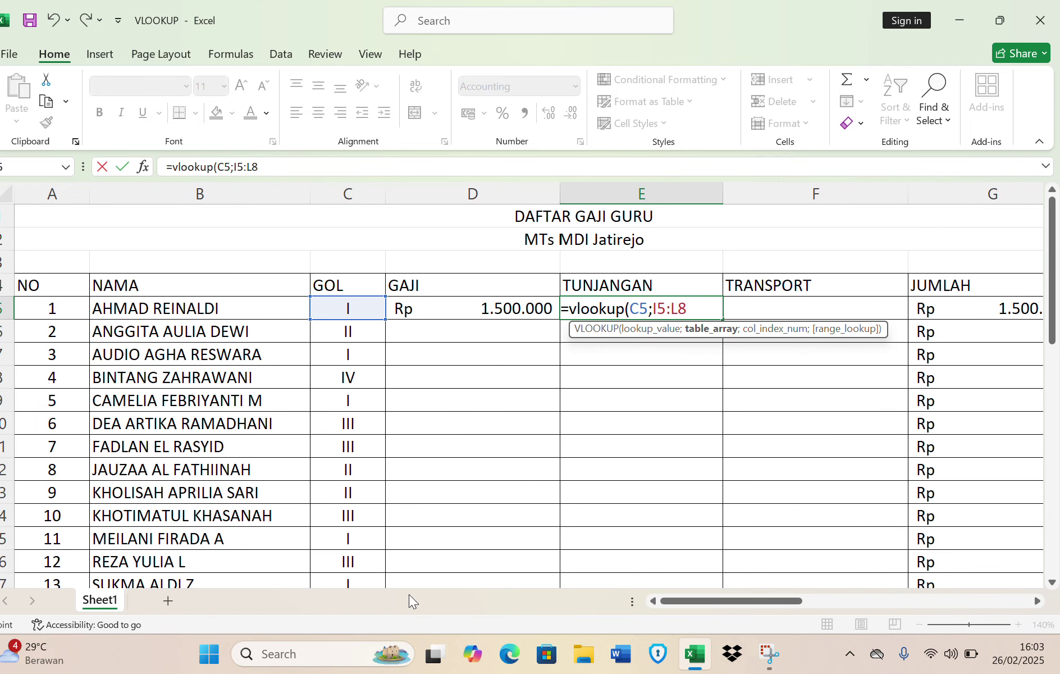
key("F4")
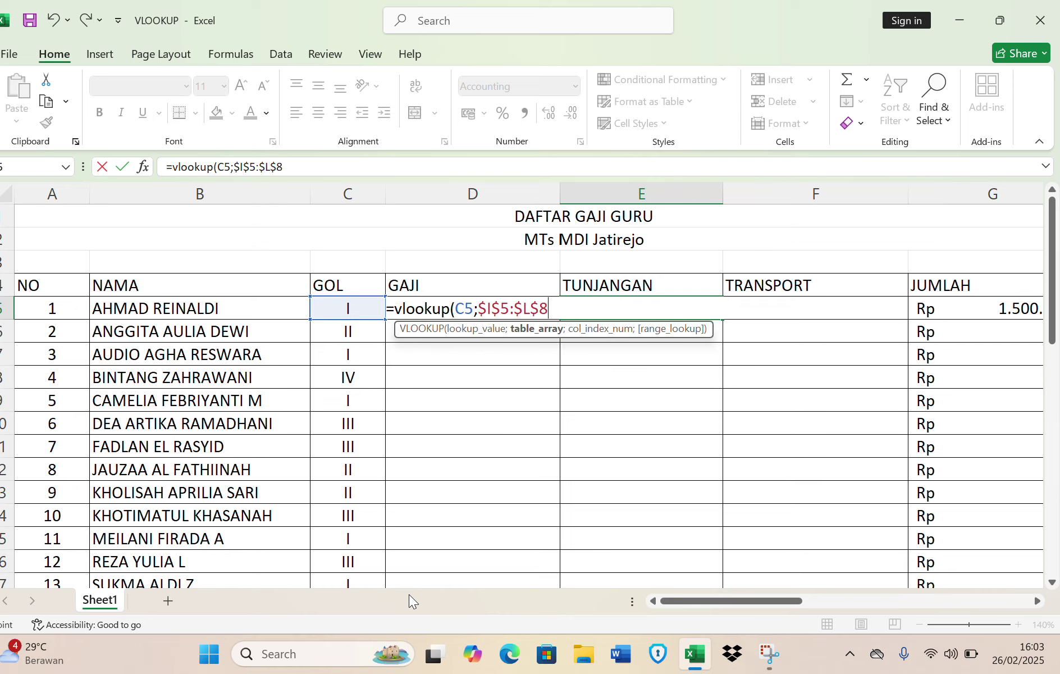
type(";")
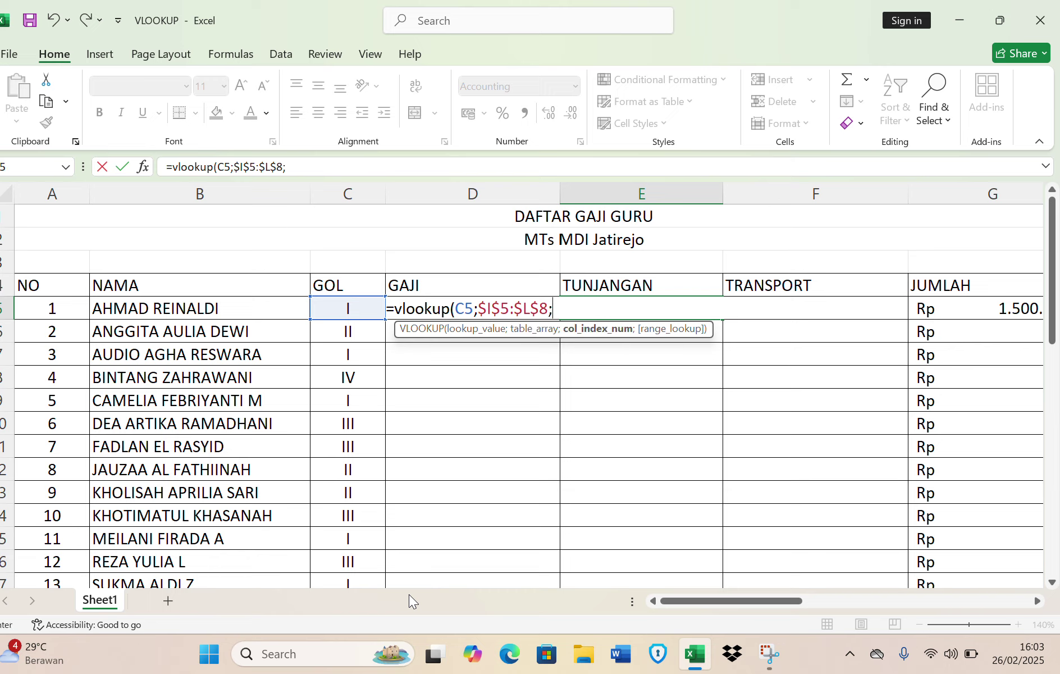
Complete the TUNJANGAN formula with column index 3 and range lookup 0, and enter it in E5
left_click_drag(722, 594, 879, 598)
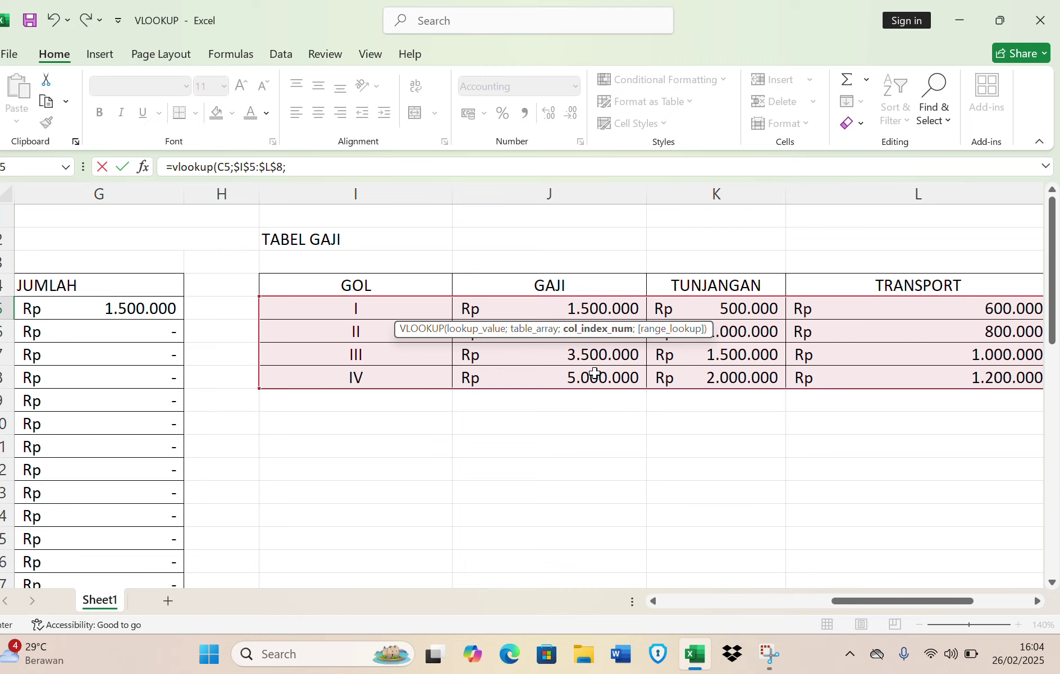
left_click_drag(855, 594, 682, 612)
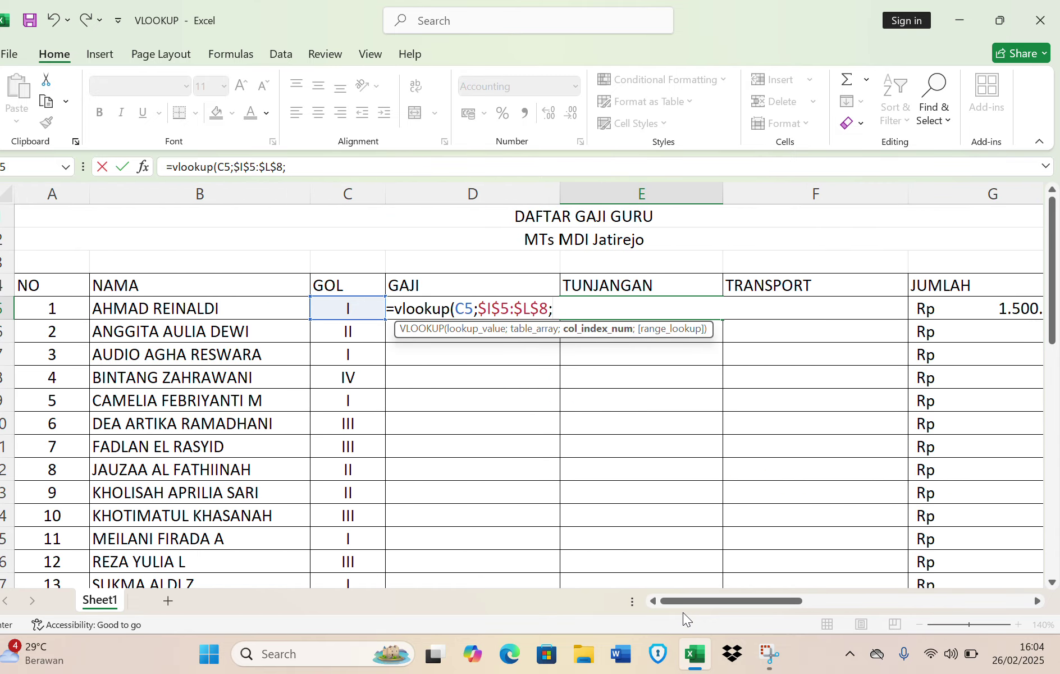
type("3;0")
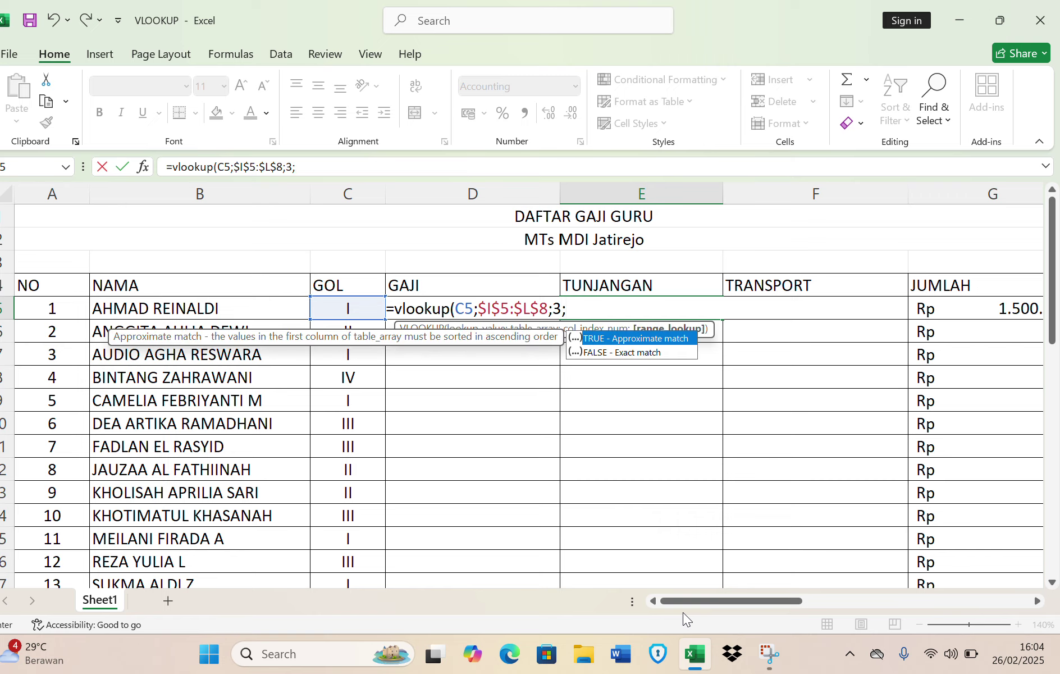
type(")")
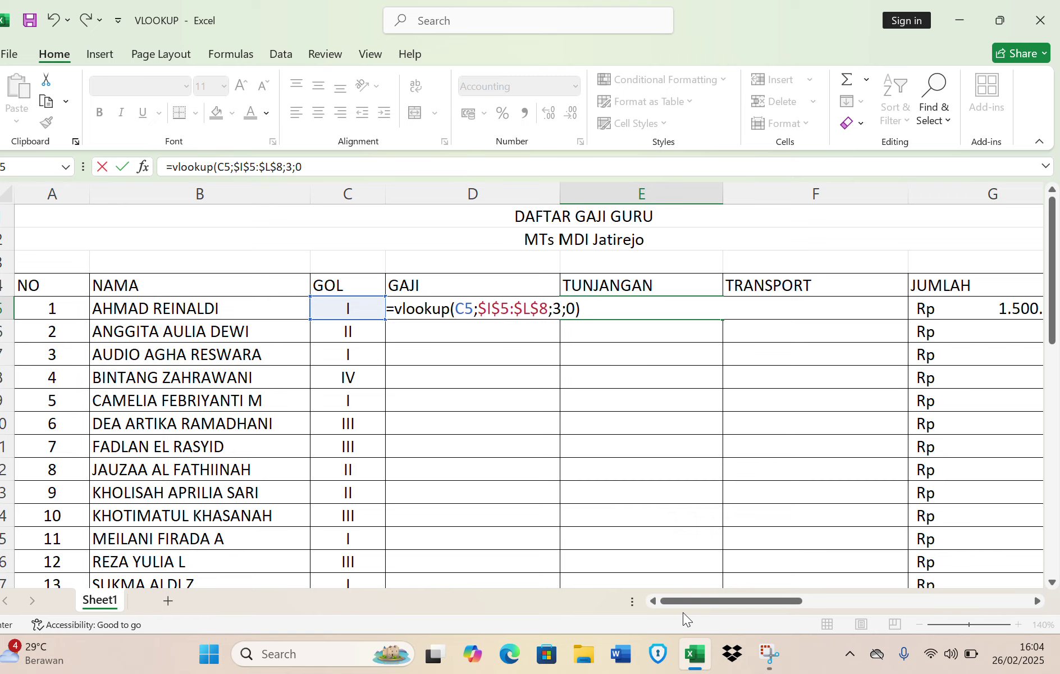
key("Return")
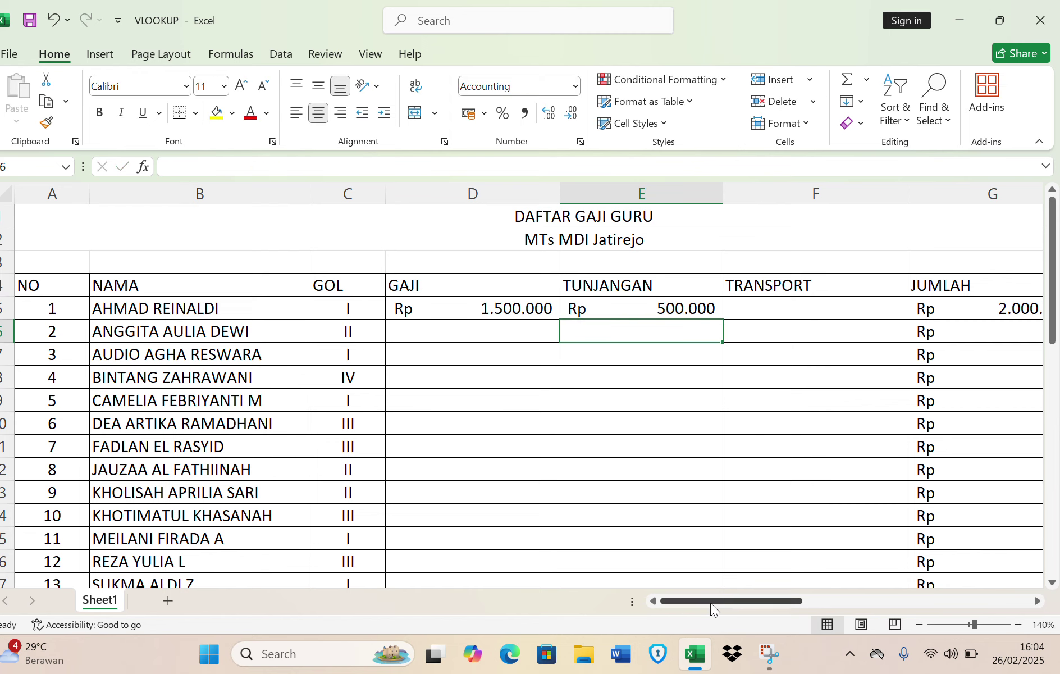
Start a VLOOKUP formula in cell F5 of the TRANSPORT column with C5 as the lookup value
left_click_drag(711, 602, 756, 598)
left_click(466, 316)
double_click(466, 315)
type("=")
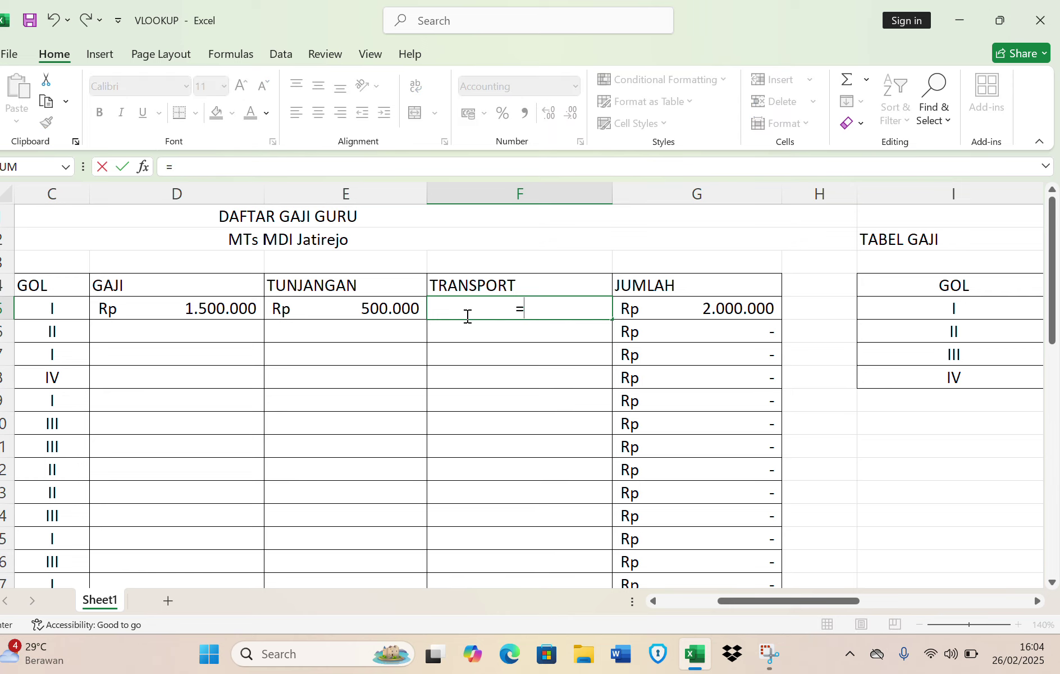
type("vl")
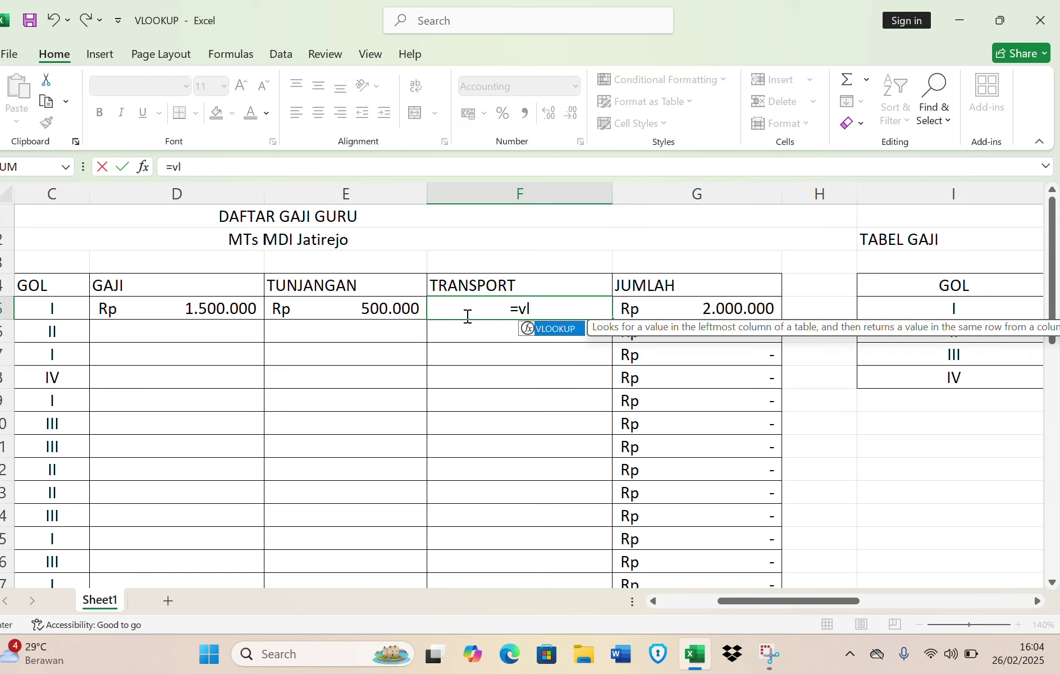
type("ook")
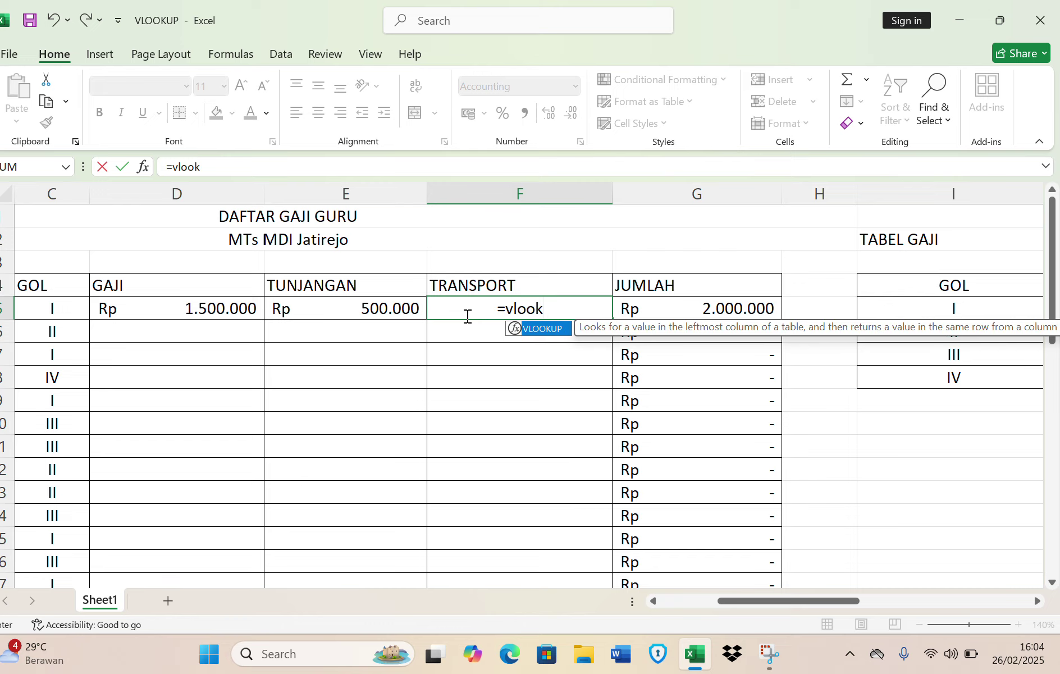
type("up(")
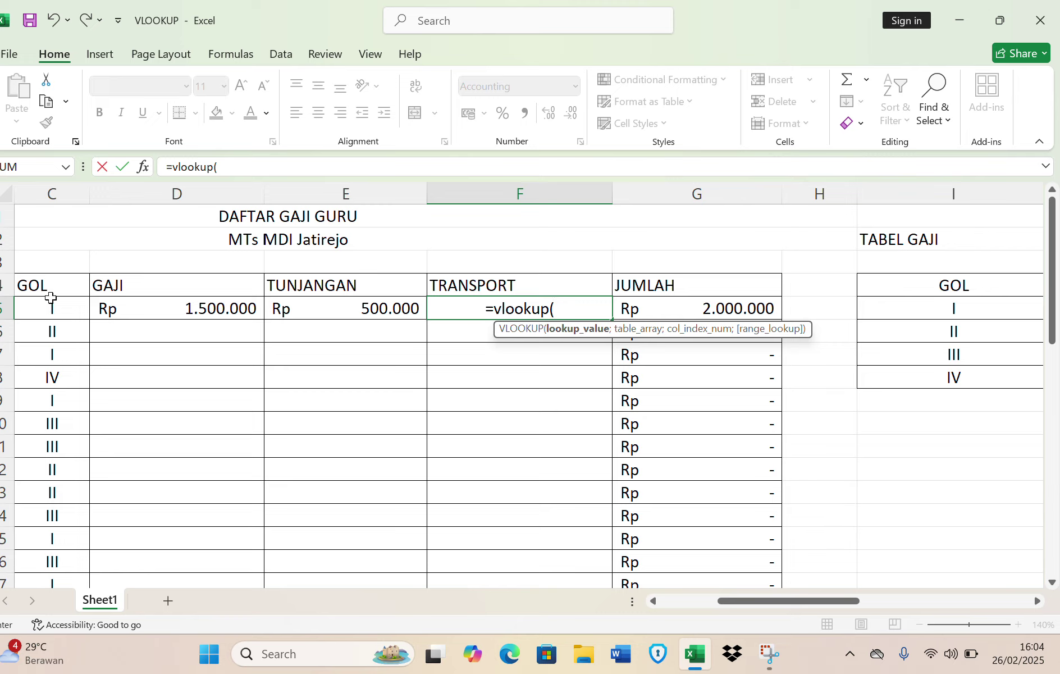
left_click(21, 310)
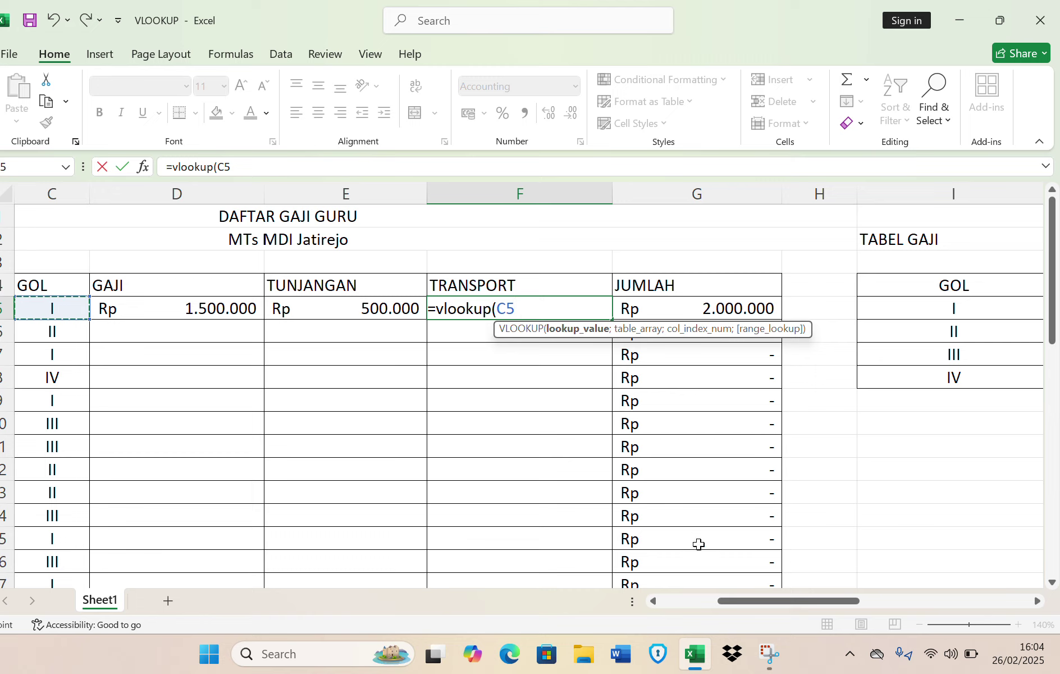
type(";")
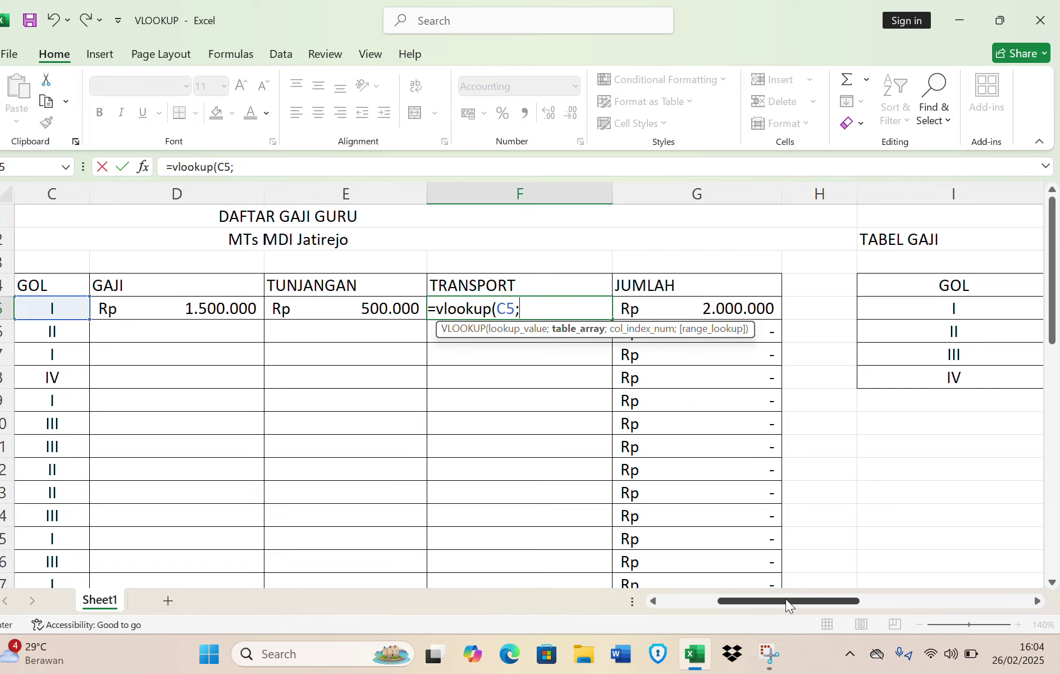
Set the TRANSPORT formula's table array to the TABEL GAJI range I5:L8, locked as $I$5:$L$8
left_click_drag(785, 598, 901, 583)
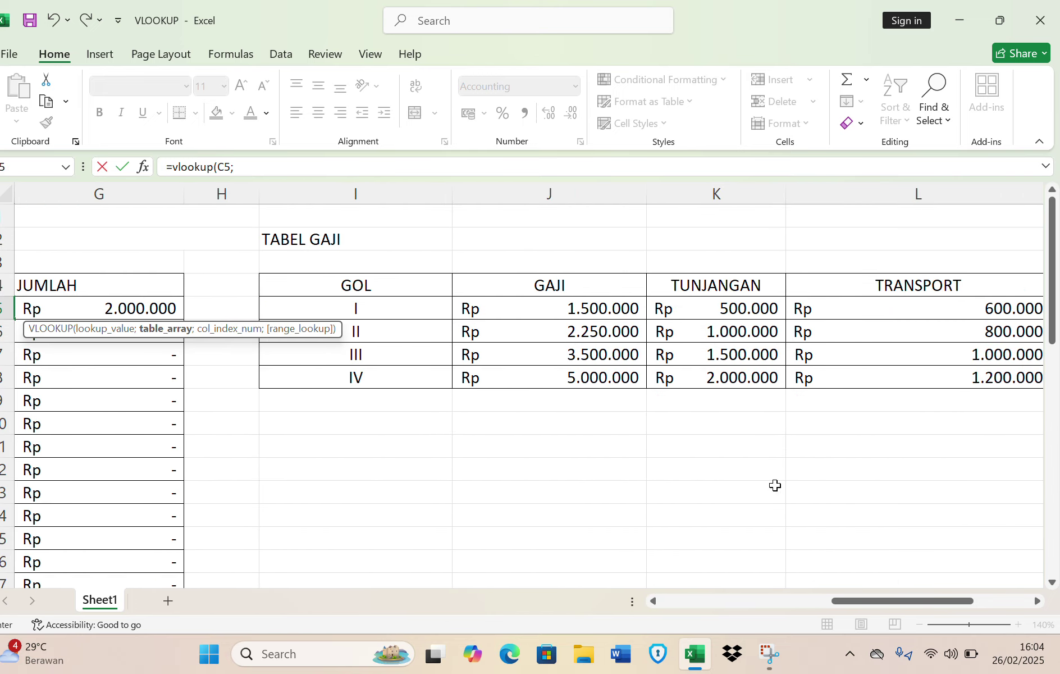
left_click_drag(366, 308, 767, 373)
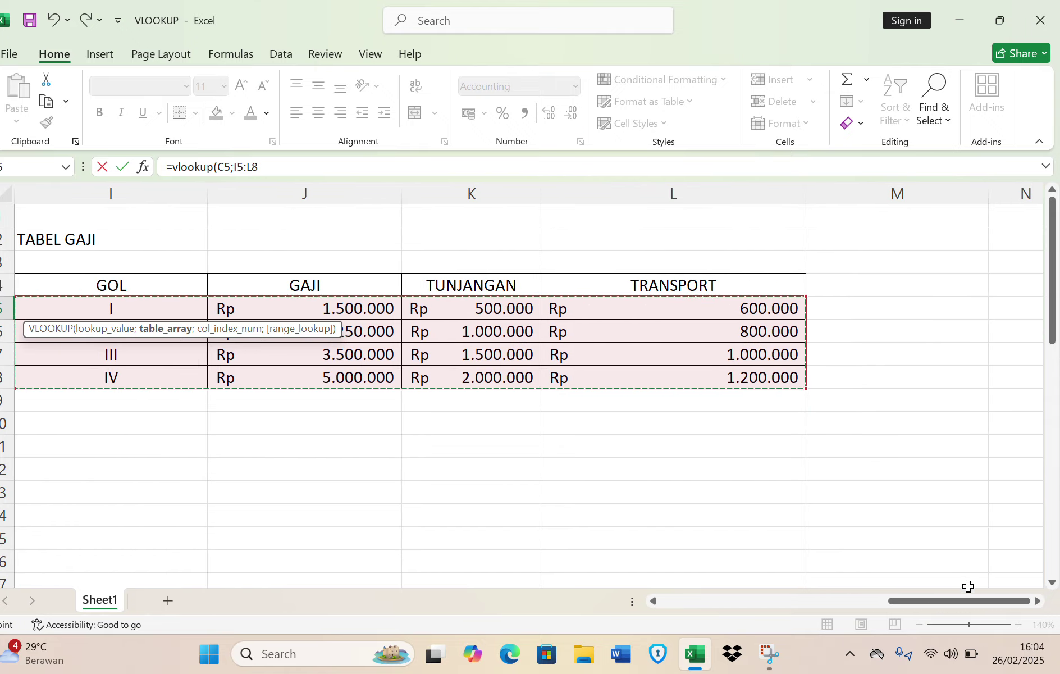
left_click_drag(893, 600, 742, 606)
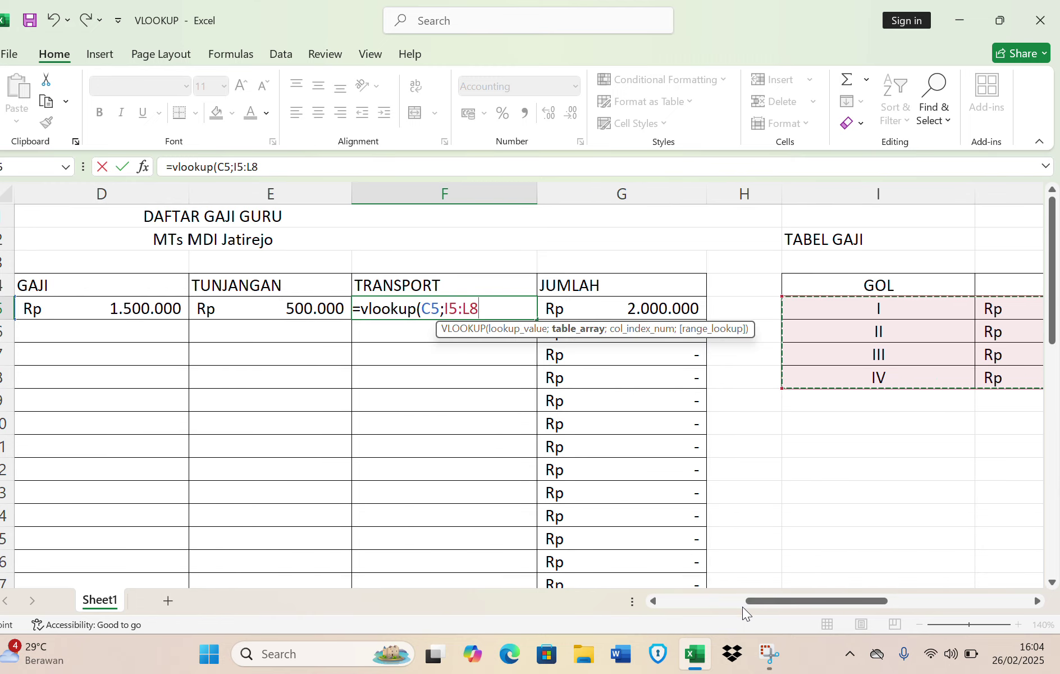
key("F4")
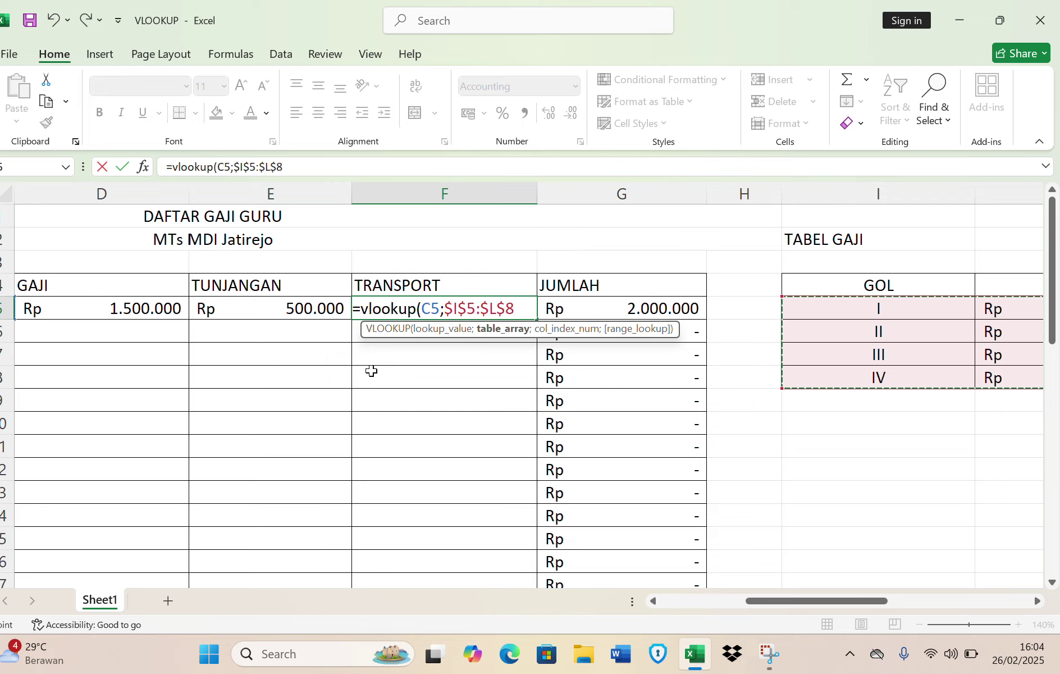
type(";")
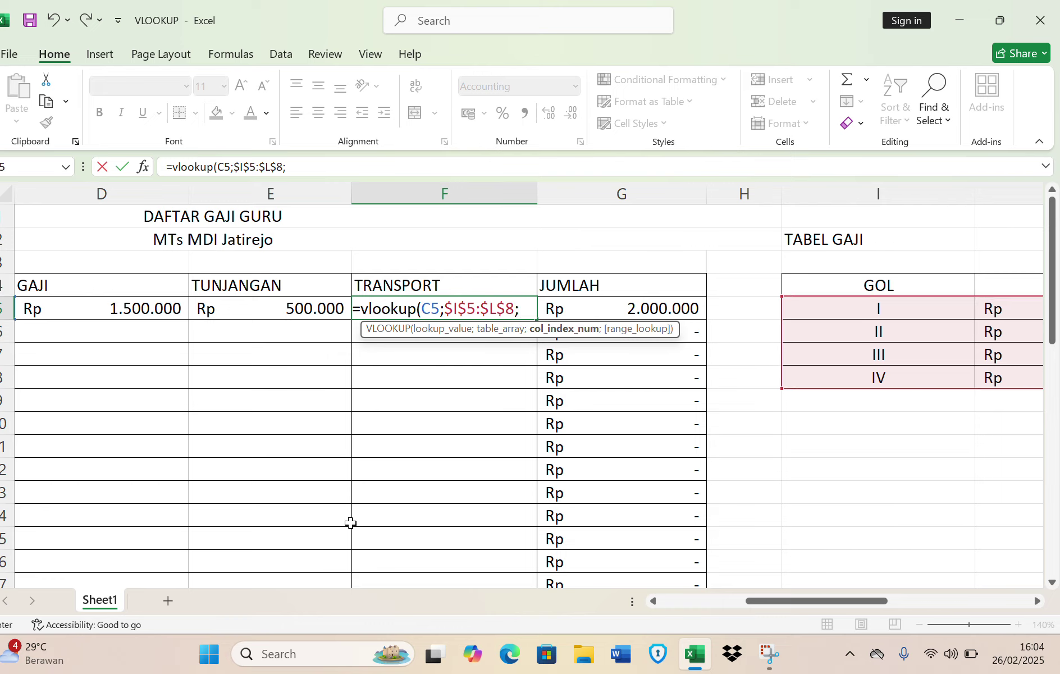
Complete the TRANSPORT formula with column index 4 and range lookup 0, and enter it in F5
left_click_drag(784, 601, 964, 600)
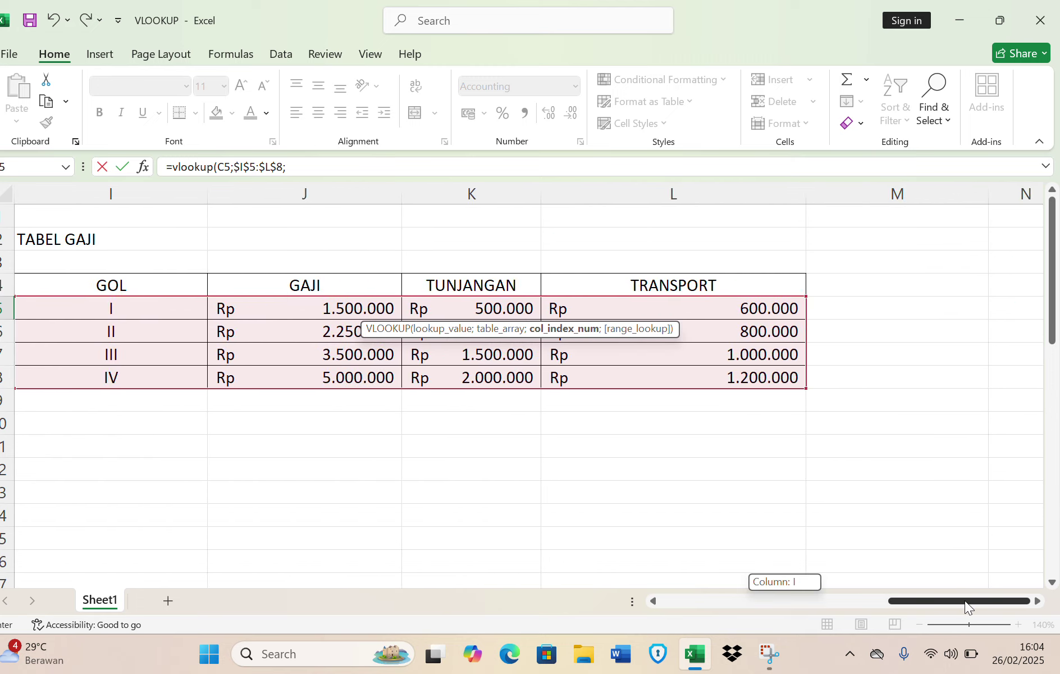
left_click_drag(1028, 602, 717, 627)
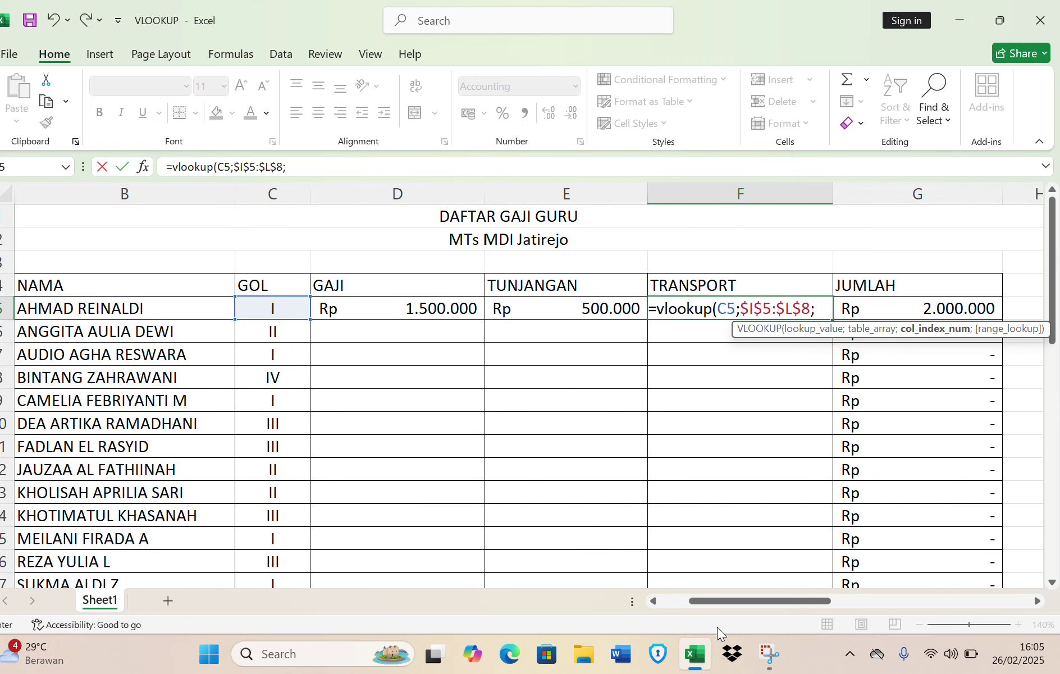
type("4")
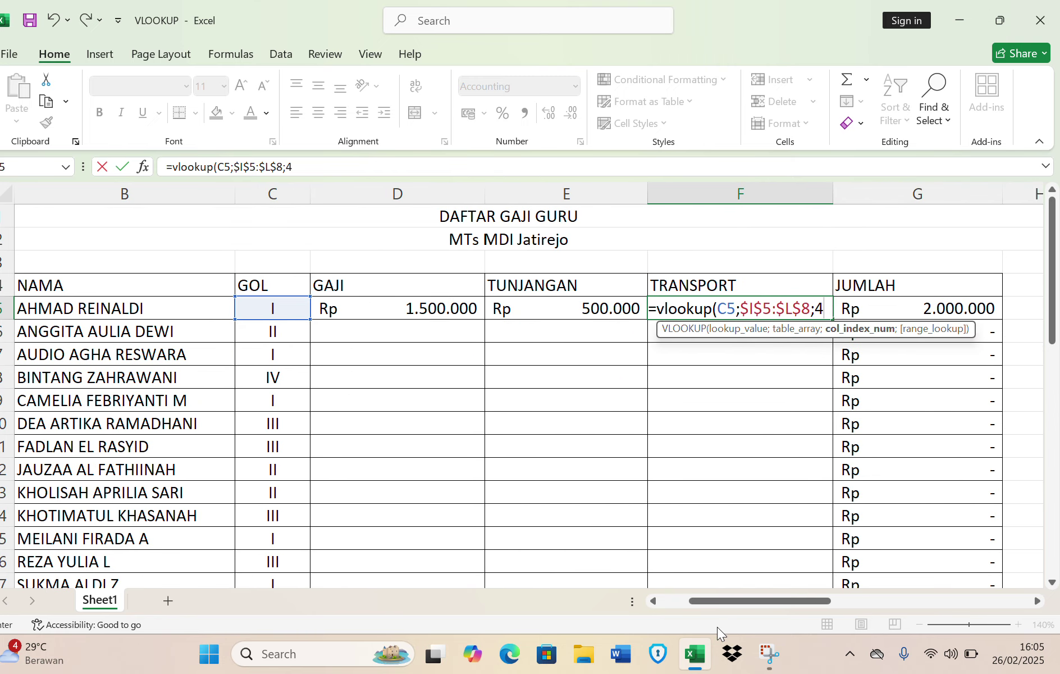
type(";")
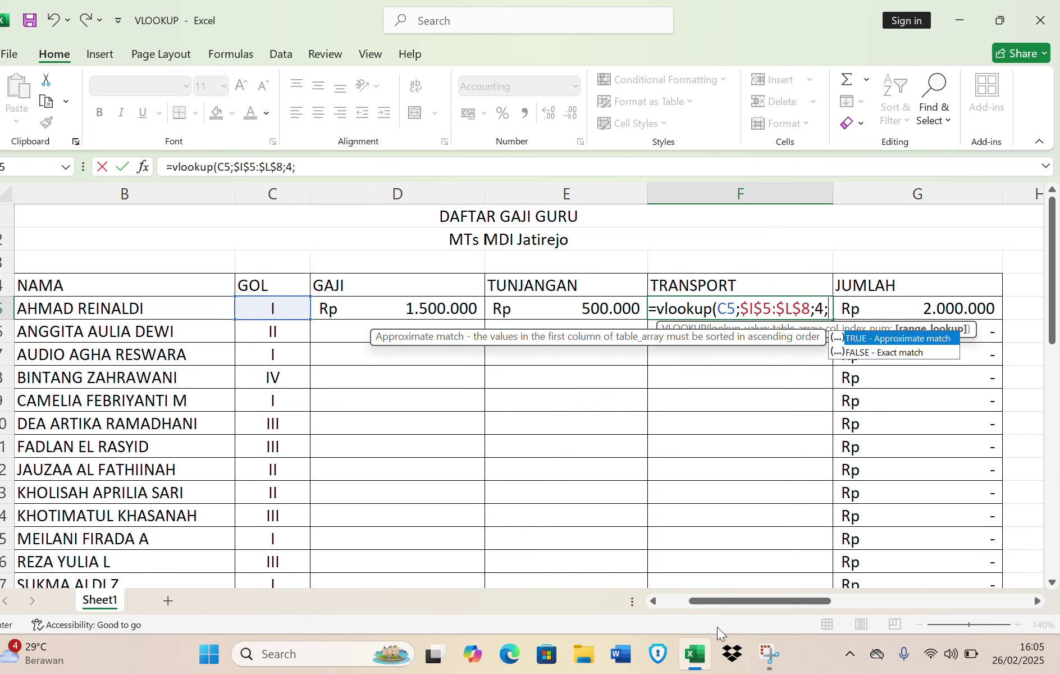
type("0")
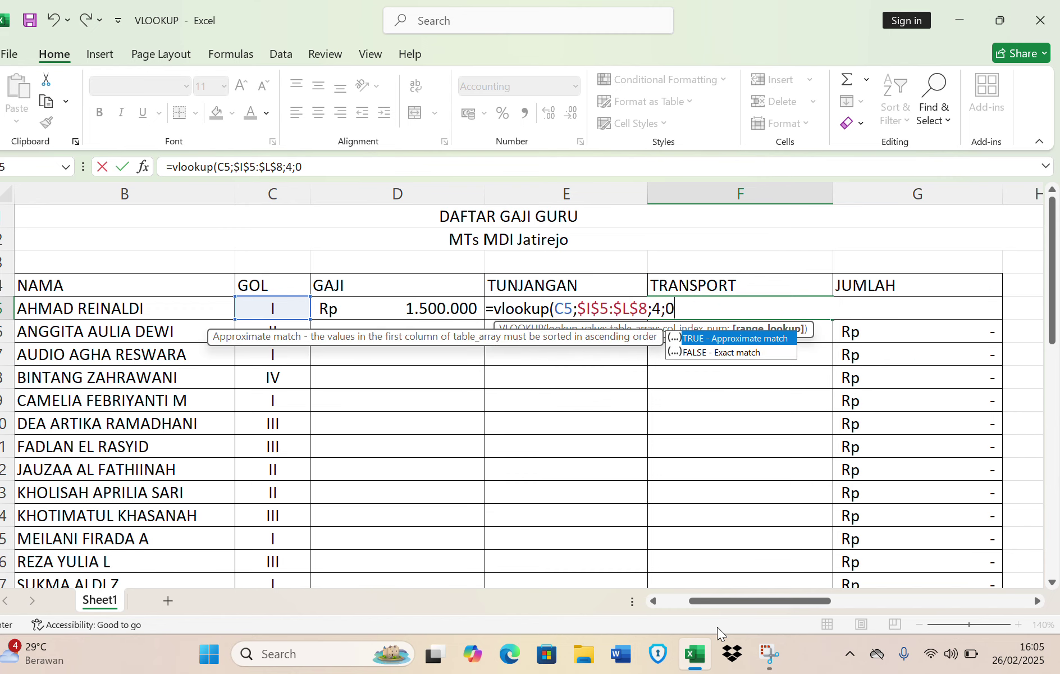
type(")")
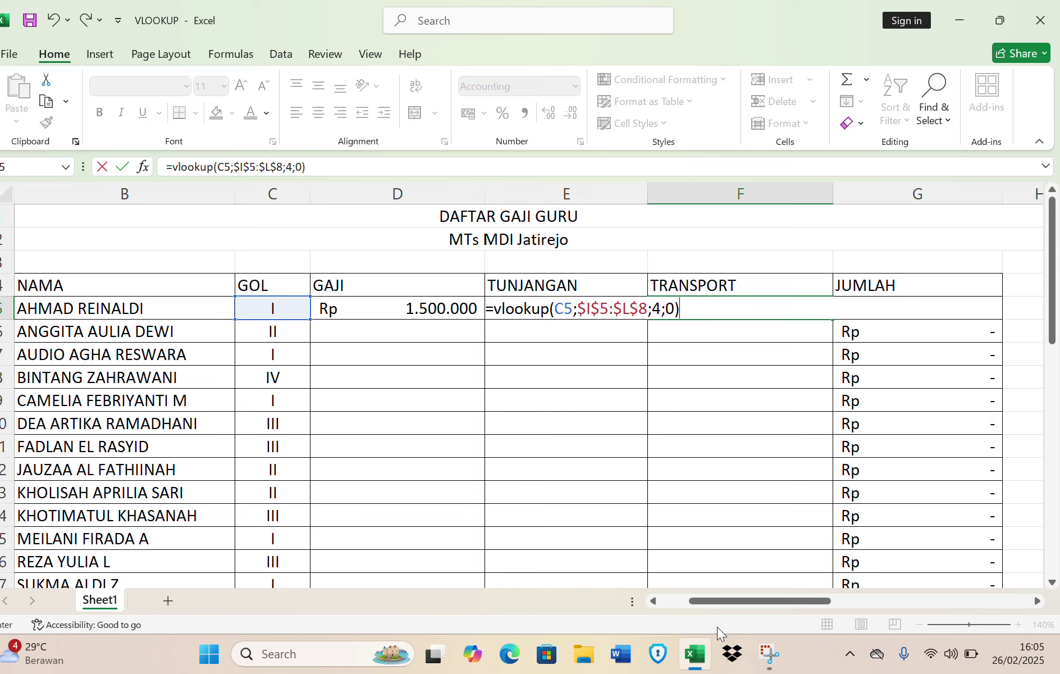
key("Return")
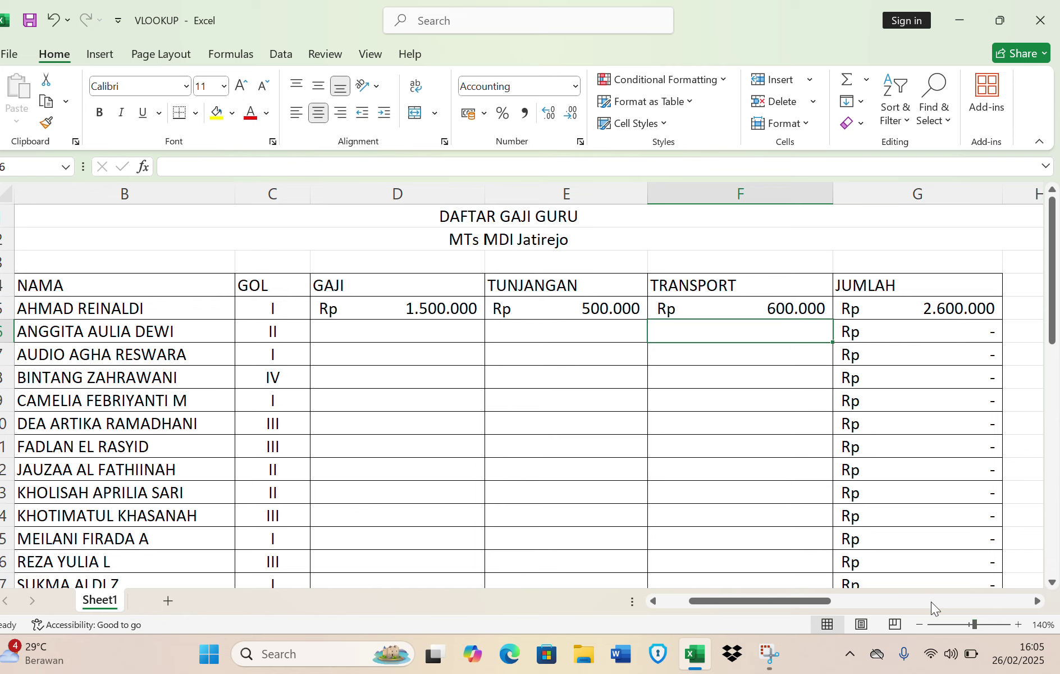
left_click_drag(723, 599, 663, 594)
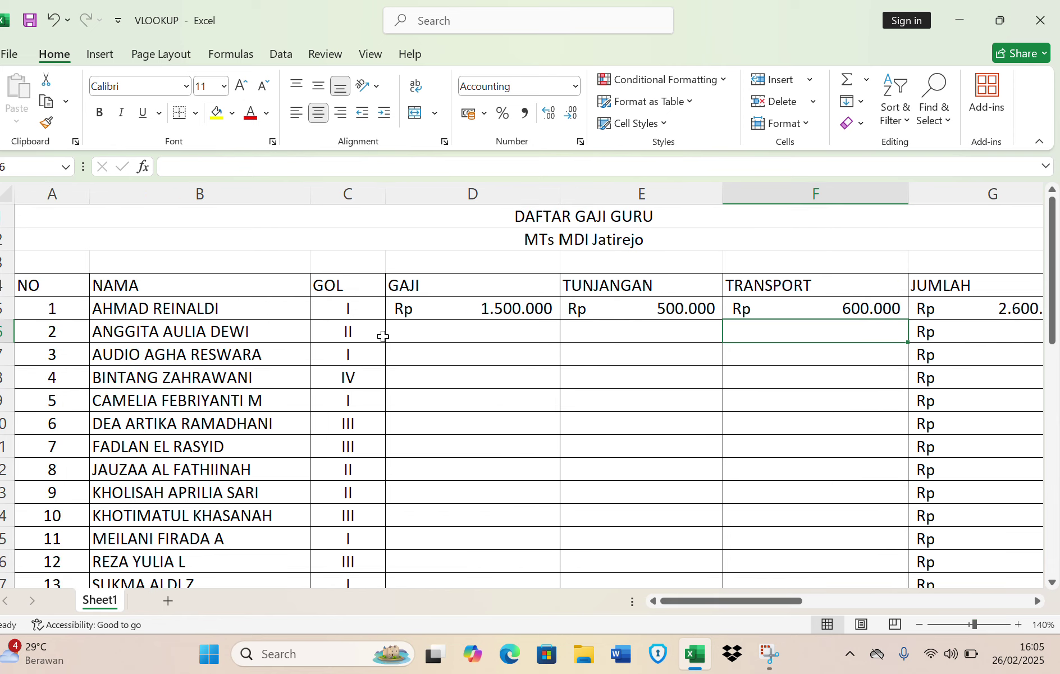
Look over the salary list across to its JUMLAH column and down to teacher number 17
left_click(715, 603)
left_click_drag(746, 600, 790, 592)
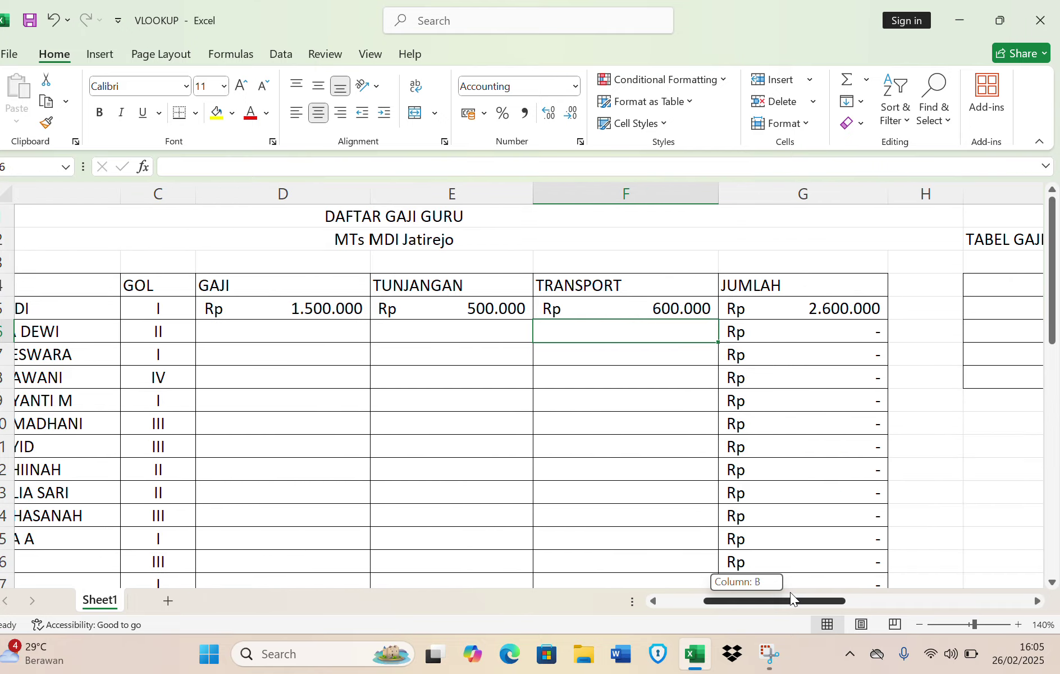
left_click_drag(790, 593, 747, 595)
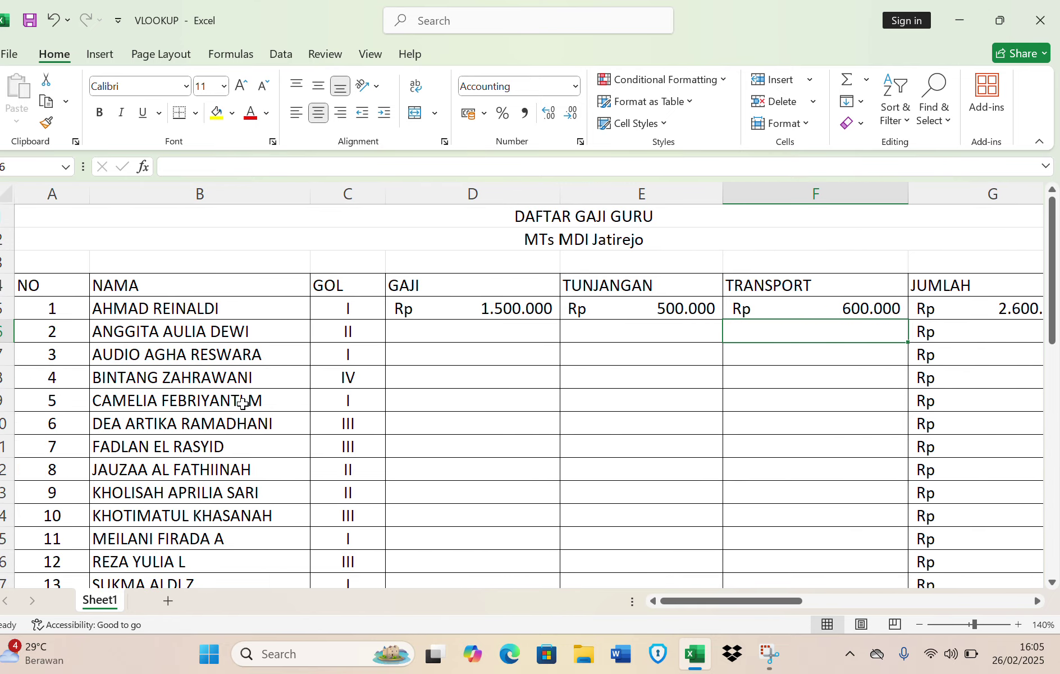
key("Down")
key("Down")
key("Down")
key("Down")
key("Down")
key("Down")
key("Down")
key("Down")
key("Down")
key("Down")
key("Down")
key("Down")
key("Down")
key("Down")
key("Down")
key("Down")
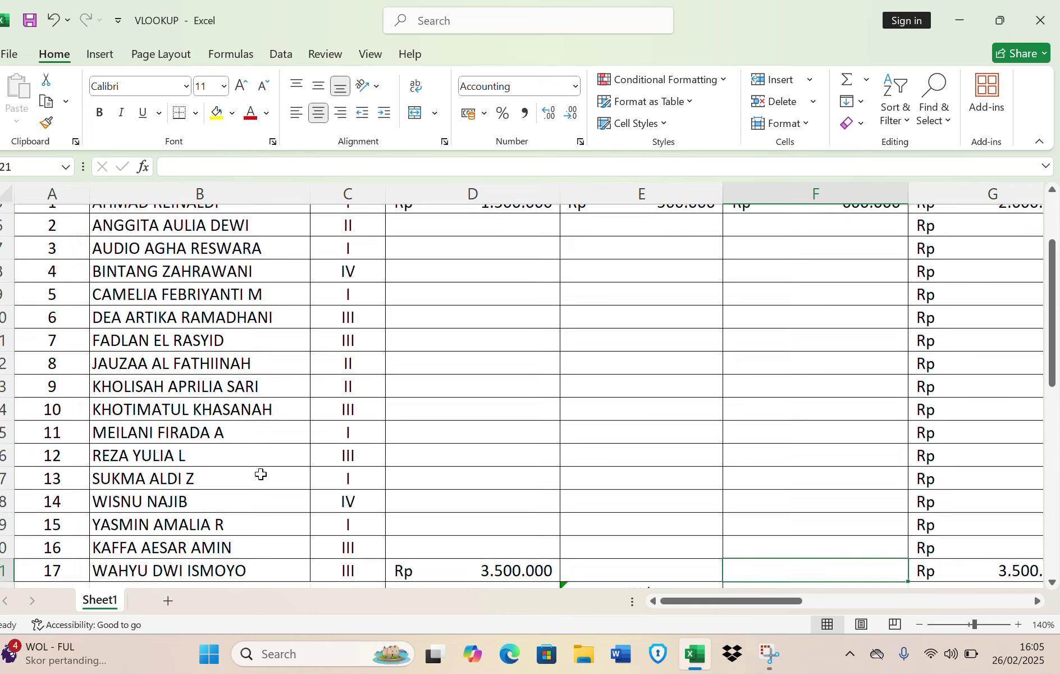
key("Up")
key("Up")
key("Up")
key("Up")
key("Up")
key("Up")
key("Up")
key("Up")
key("Up")
key("Up")
key("Up")
key("Up")
key("Up")
key("Up")
key("Up")
key("Up")
key("Up")
key("Up")
key("Up")
key("Up")
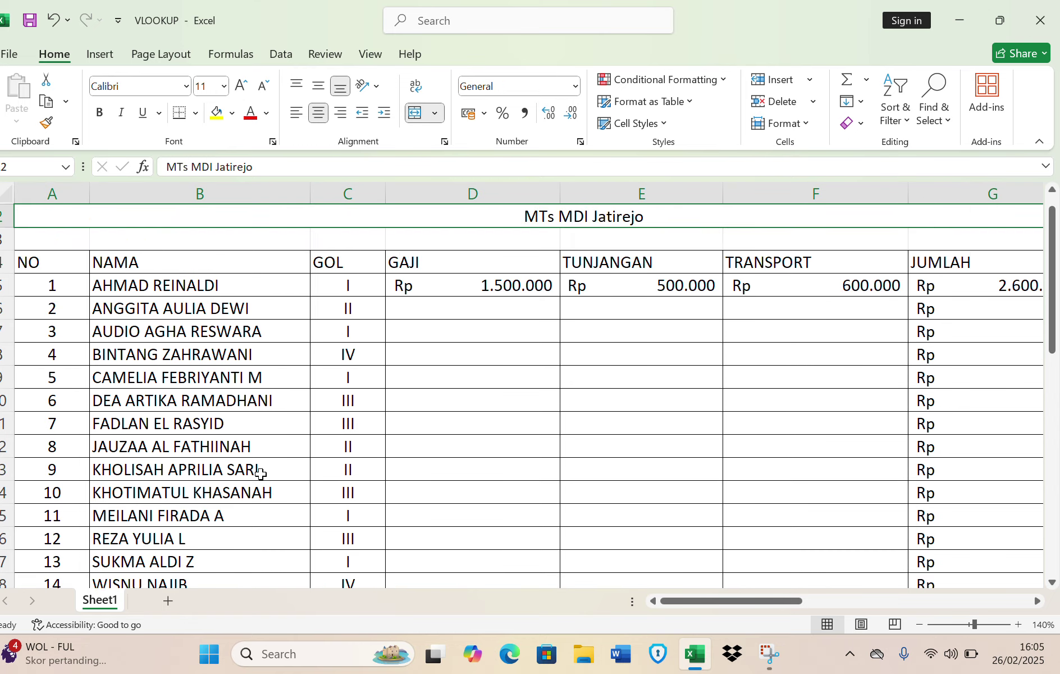
Fill the GAJI formula from D5 down through D21 for all the teachers in the list
left_click(445, 306)
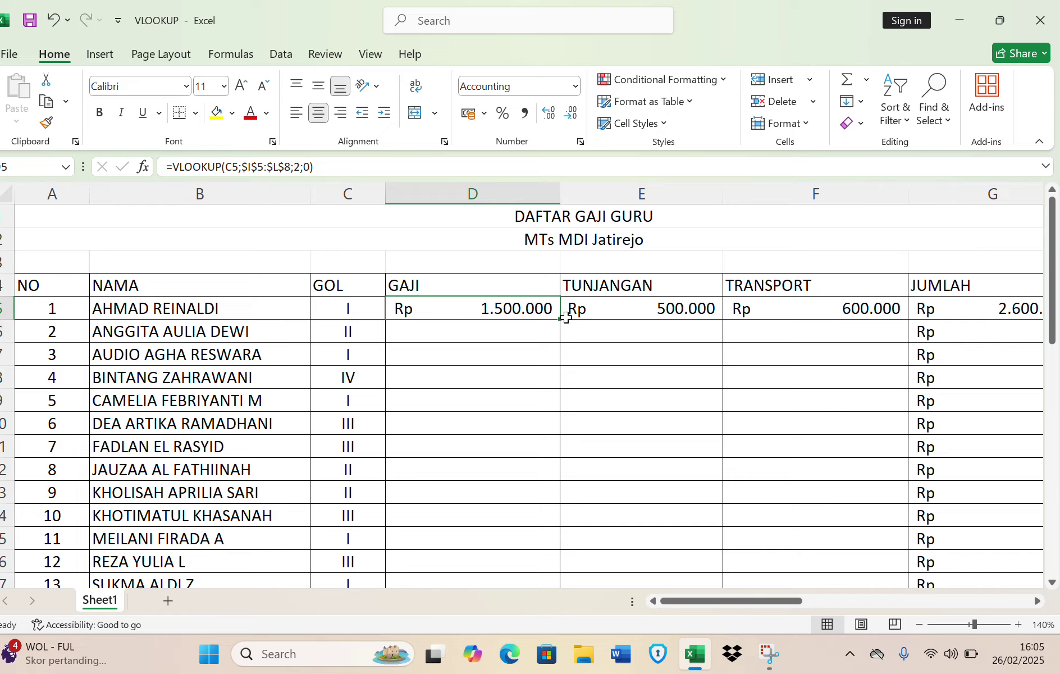
left_click_drag(562, 319, 550, 423)
left_click_drag(550, 424, 540, 449)
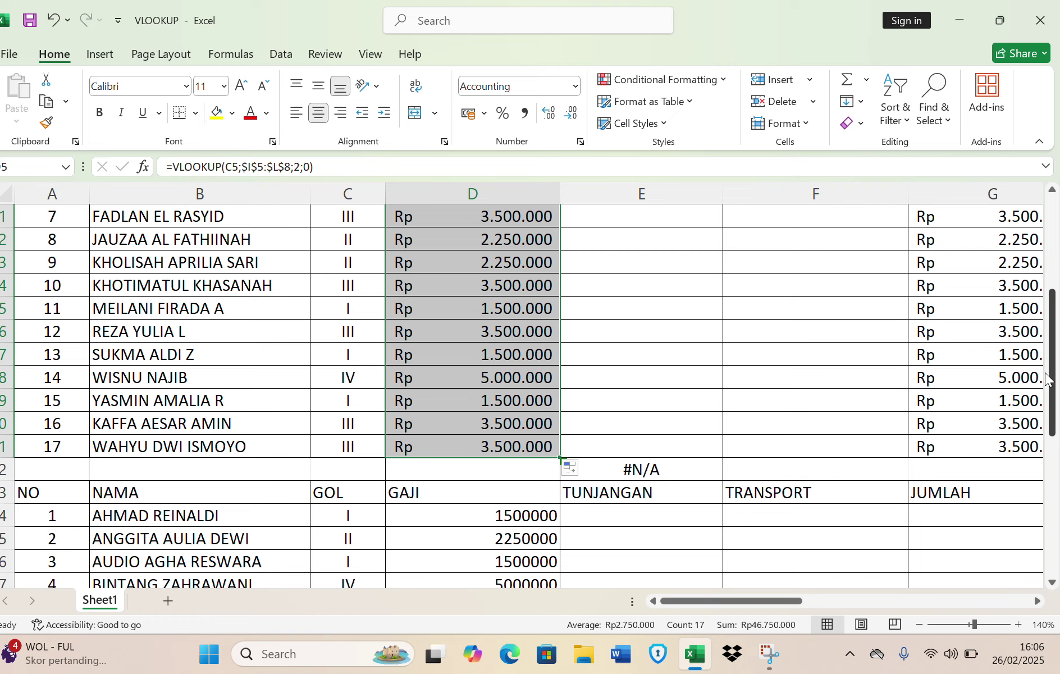
Fill the TUNJANGAN formula from E5 down through E21, the last teacher's row
left_click_drag(1048, 379, 1049, 351)
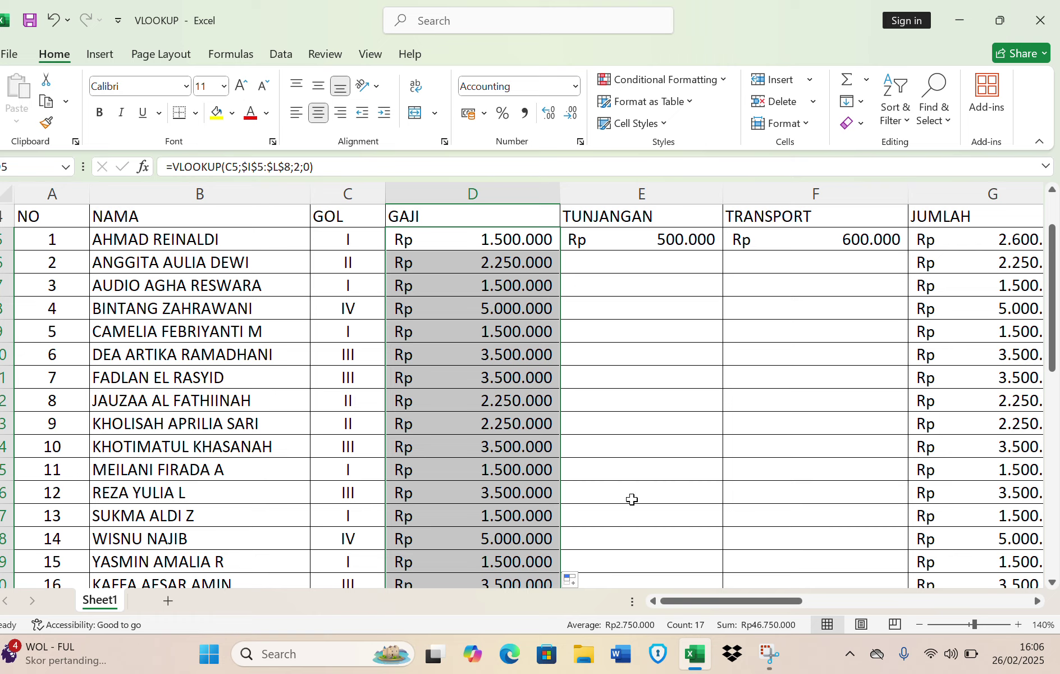
left_click(629, 237)
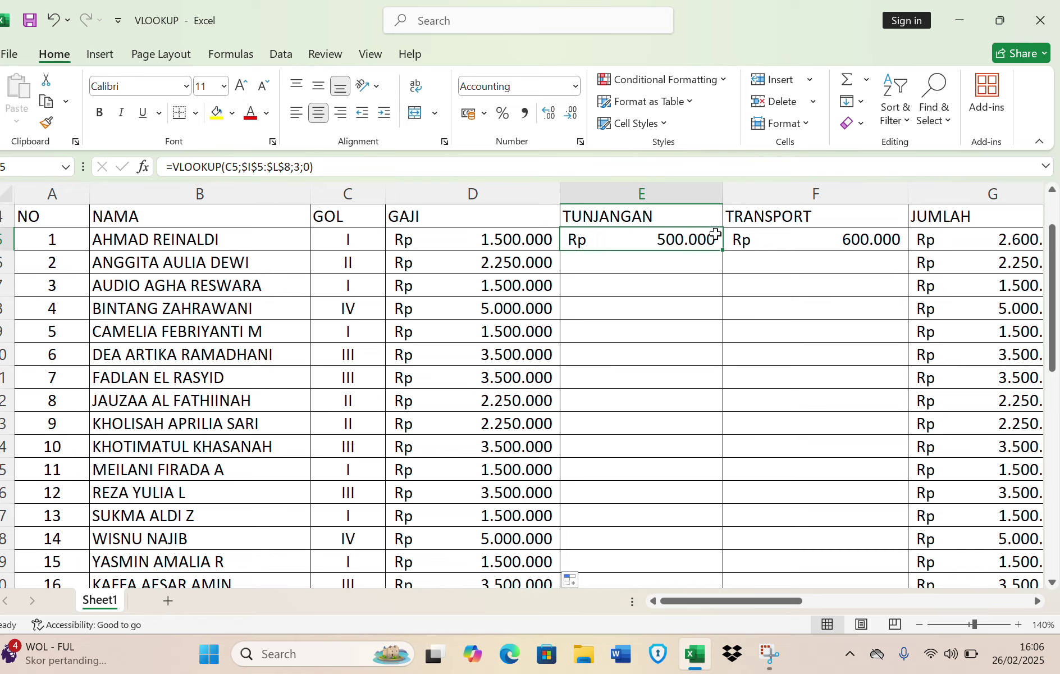
left_click_drag(721, 252, 683, 542)
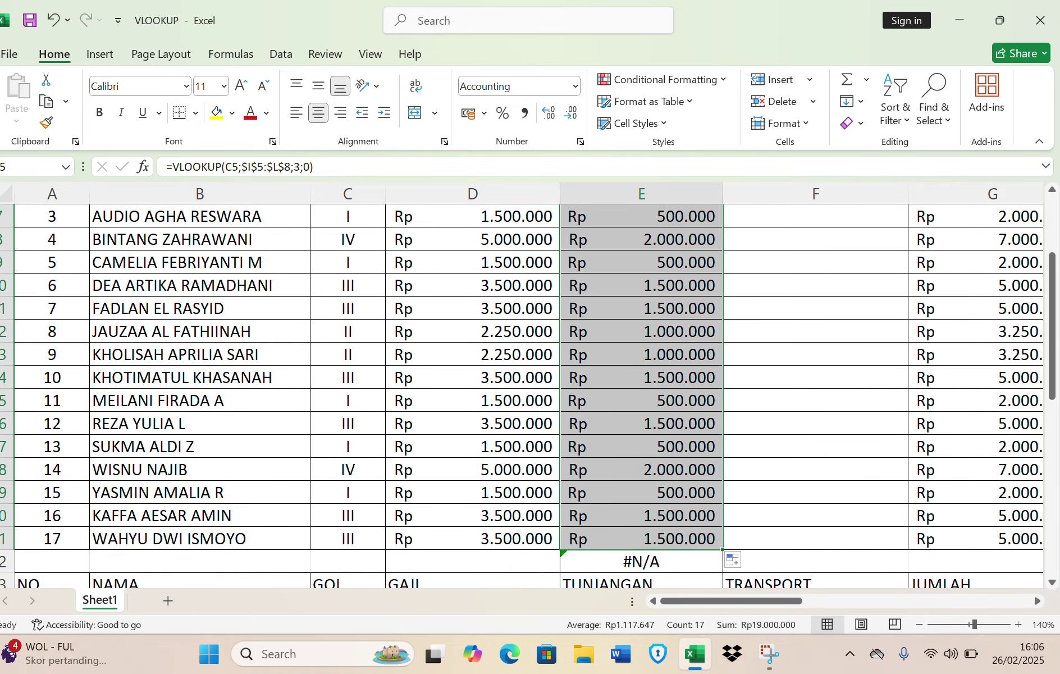
Fill the TRANSPORT formula from F5 down through F21, the last teacher's row
left_click_drag(1053, 359, 1053, 314)
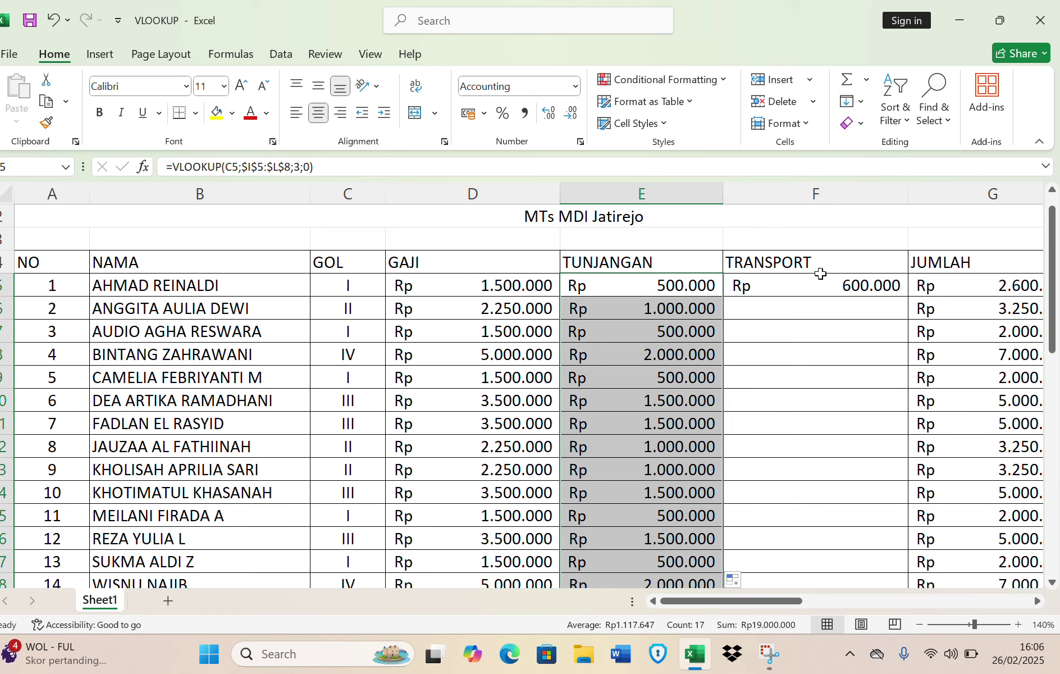
left_click(805, 290)
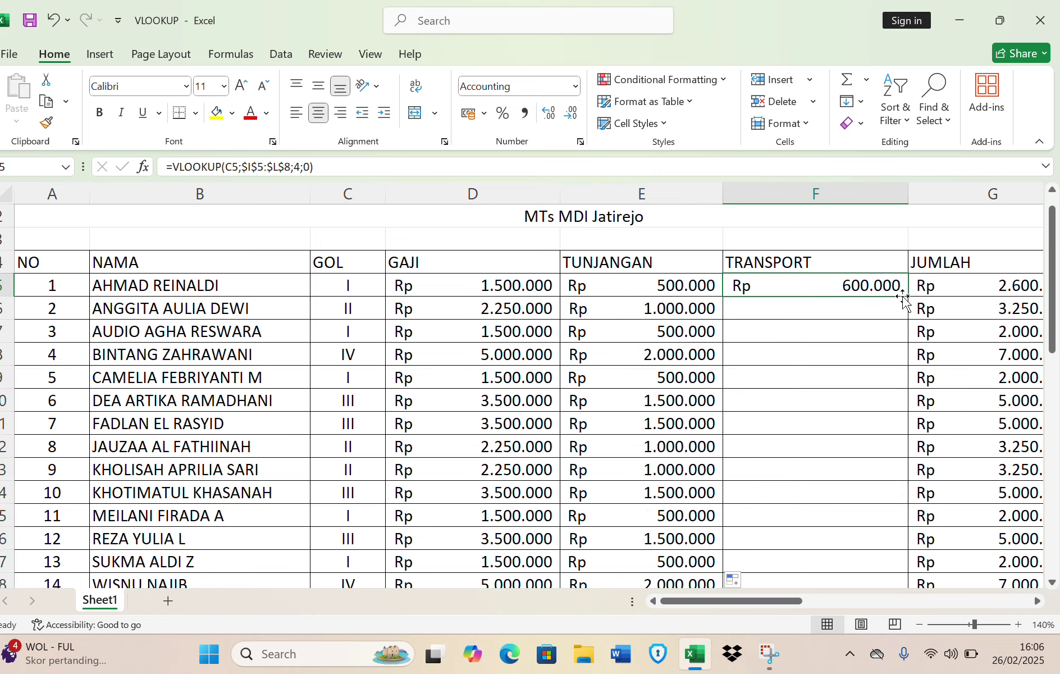
left_click_drag(904, 298, 842, 472)
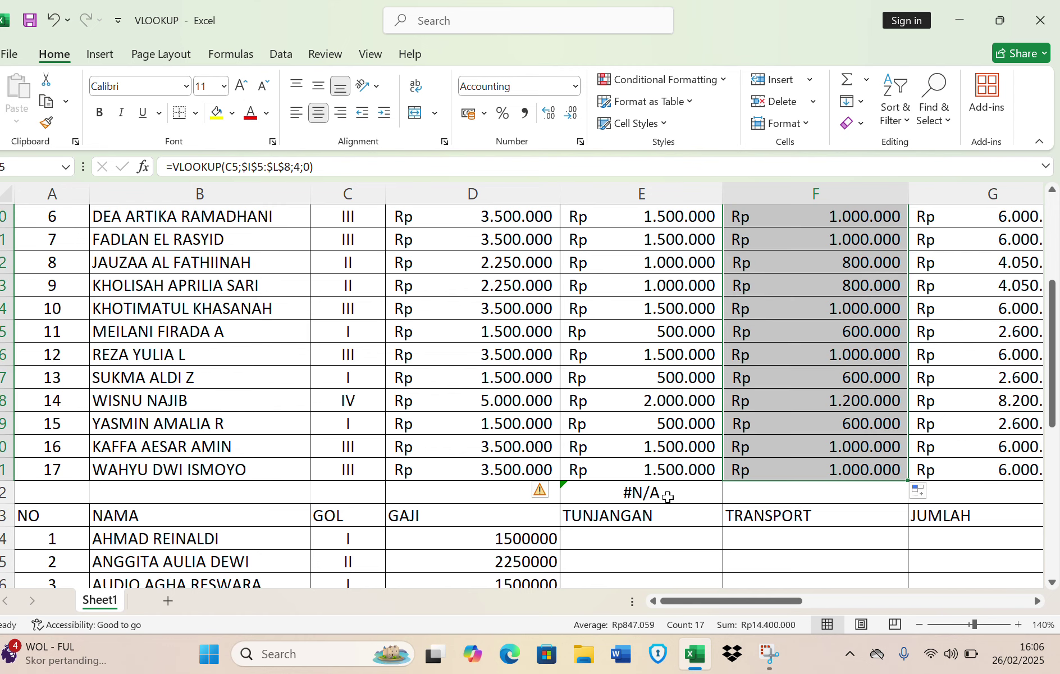
Clear the stray formula from cell E22 beneath the TUNJANGAN column
left_click(667, 494)
key("BackSpace")
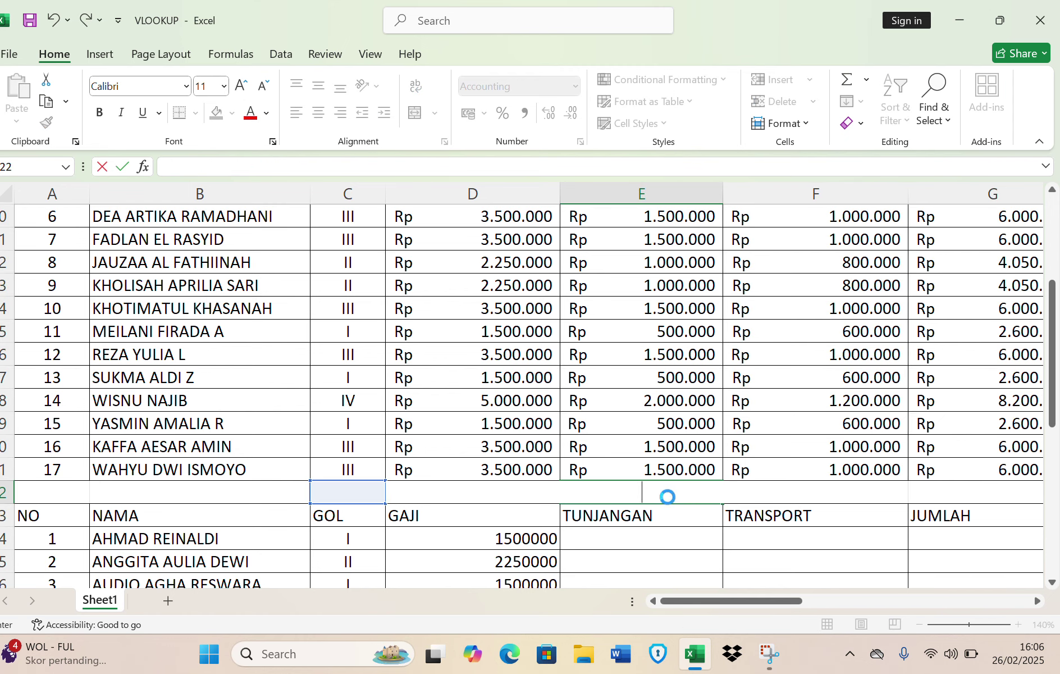
key("Return")
Change the GOL of teacher number 1 in cell C5 to III
left_click_drag(1053, 360, 1055, 275)
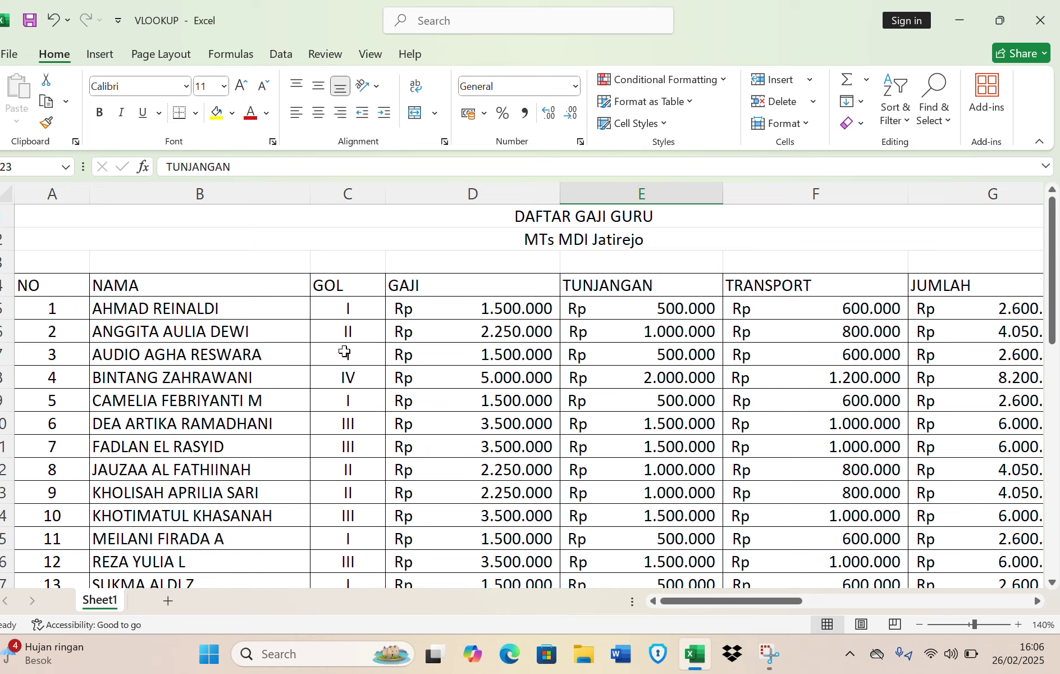
left_click(350, 313)
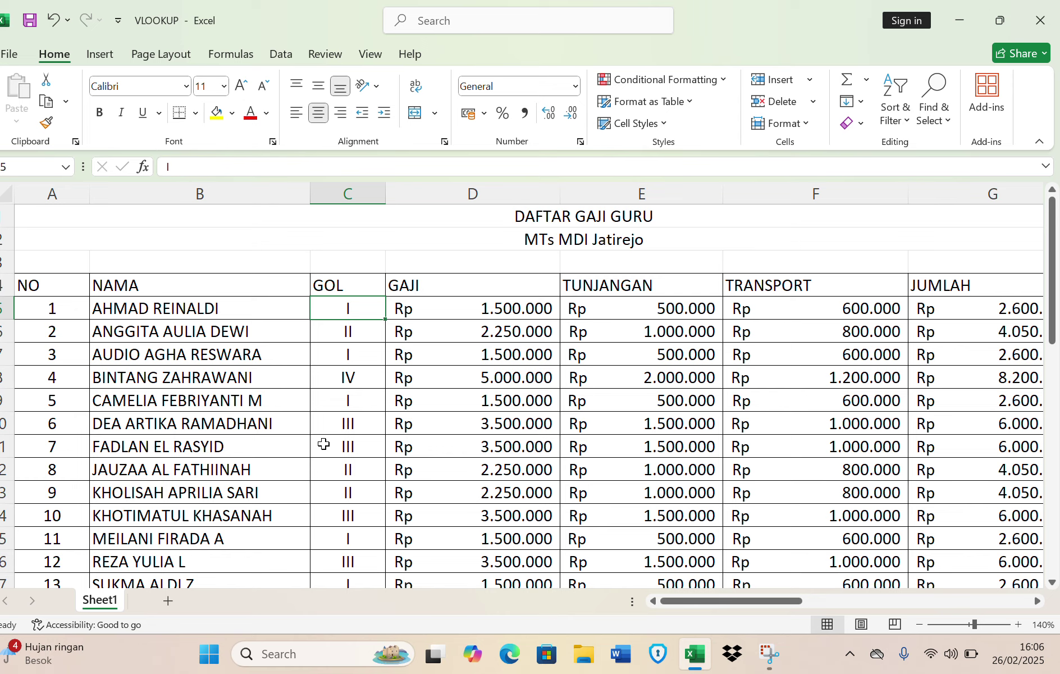
key("Caps_Lock")
type("III")
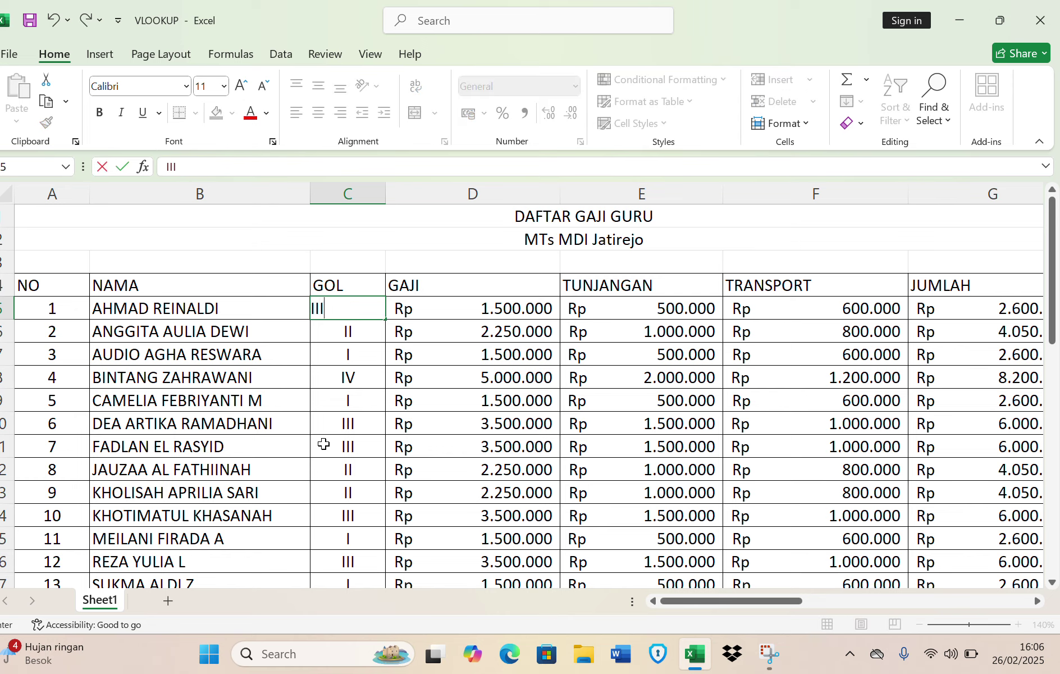
key("Return")
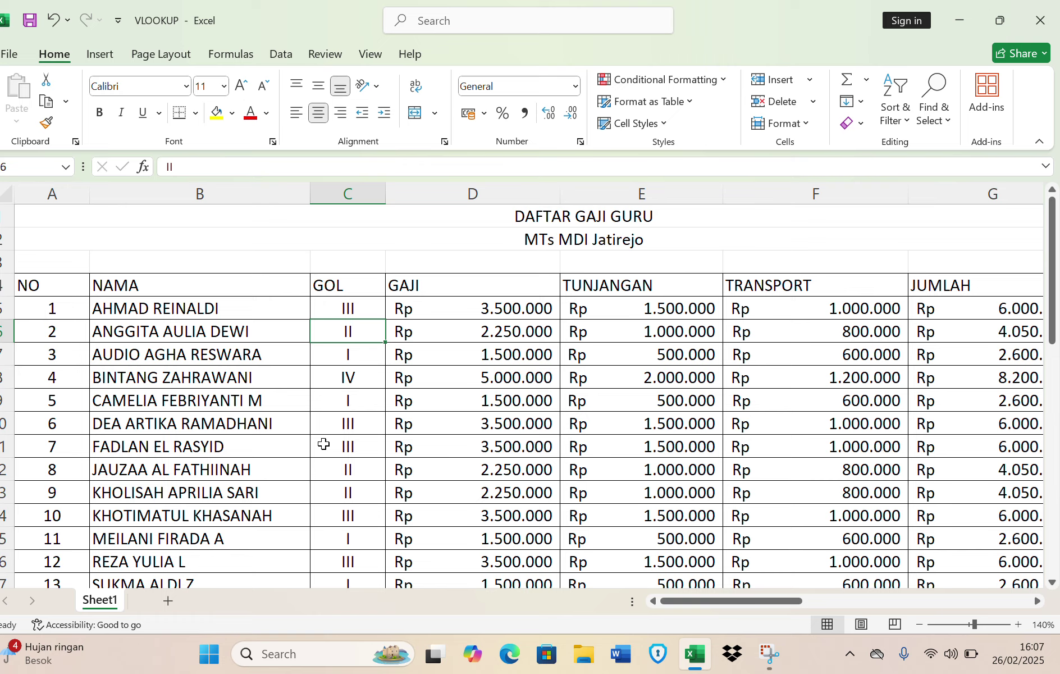
Change the GOL of teacher number 2 in cell C6 to I
key("F2")
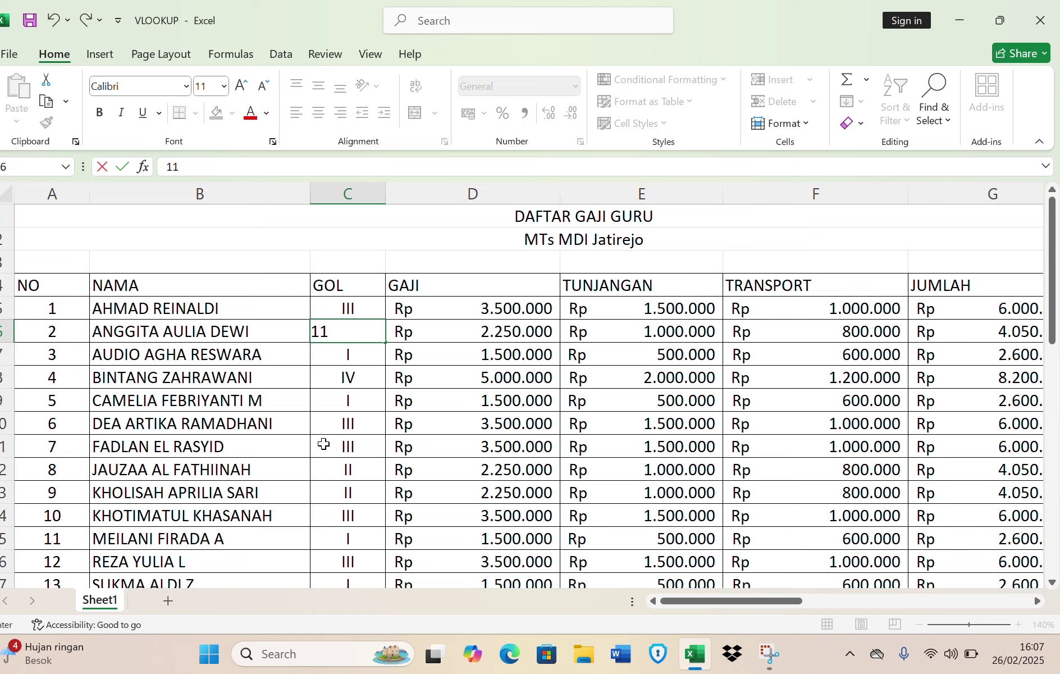
key("BackSpace")
key("BackSpace")
type("I")
key("Return")
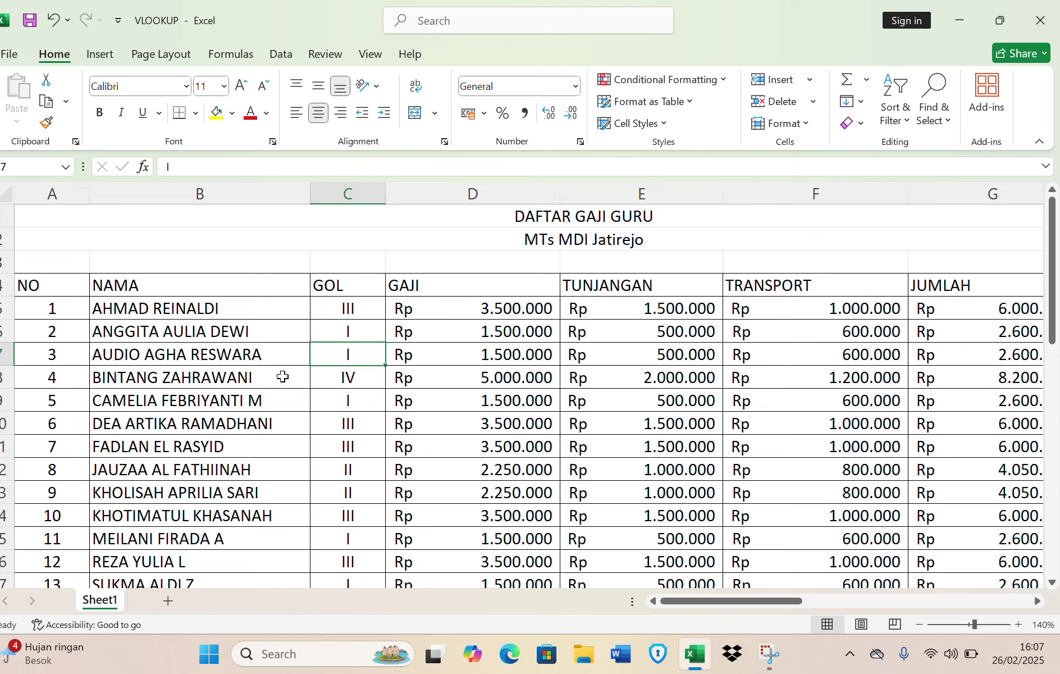
Change the GOL of teacher number 3 in cell C7 to III
type("III")
key("Return")
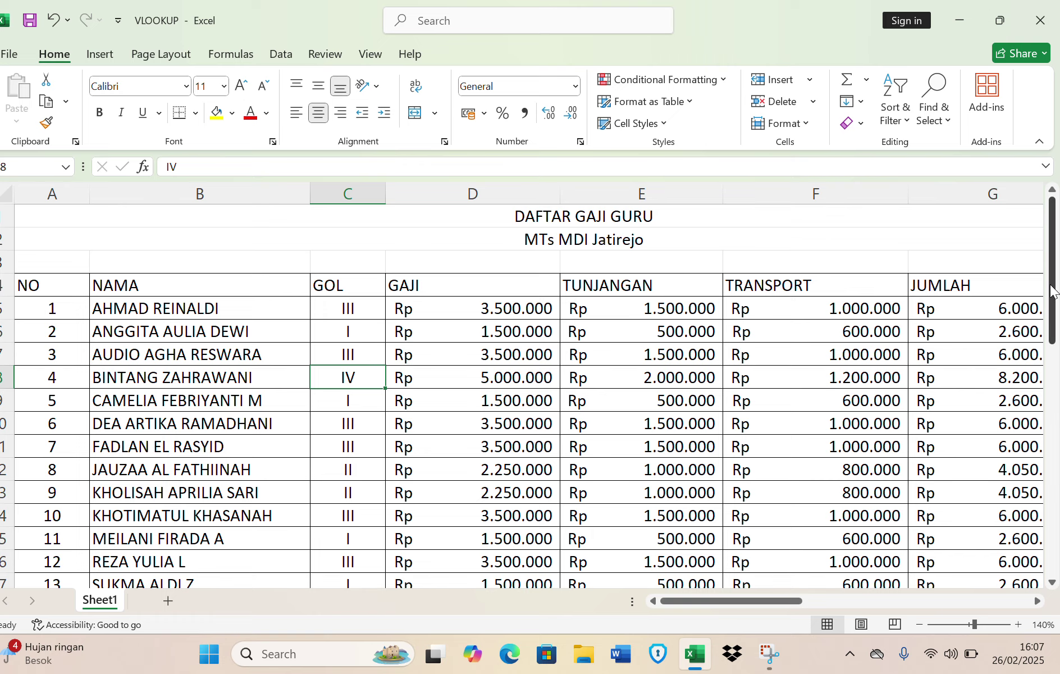
mouse_move(1052, 292)
left_mouse_down()
mouse_move(1044, 367)
mouse_move(1038, 290)
left_mouse_up()
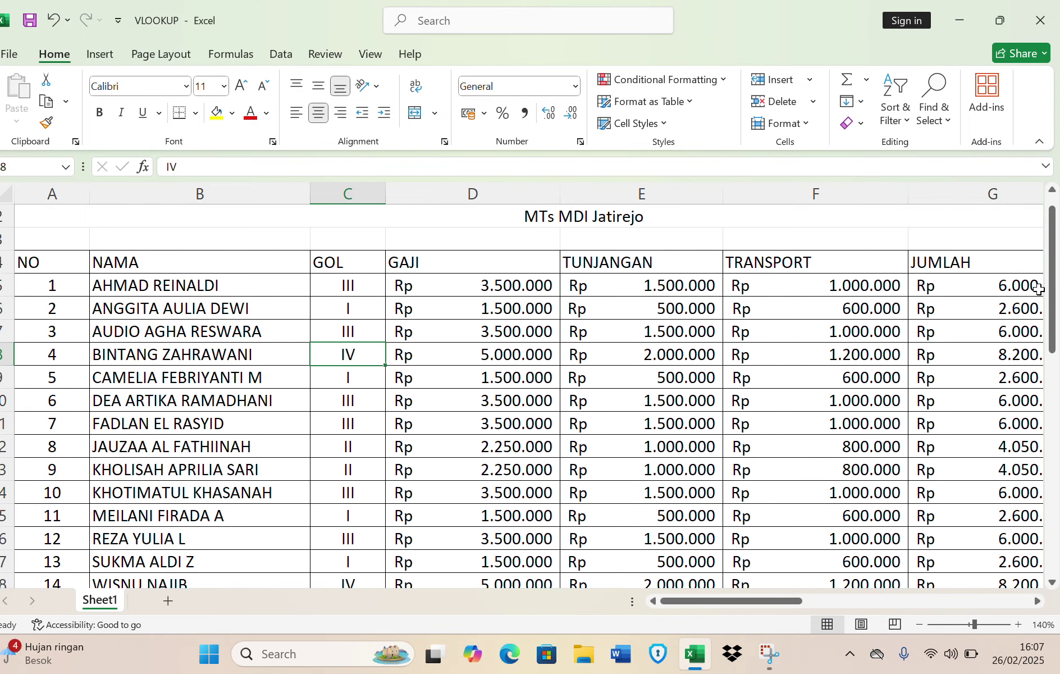